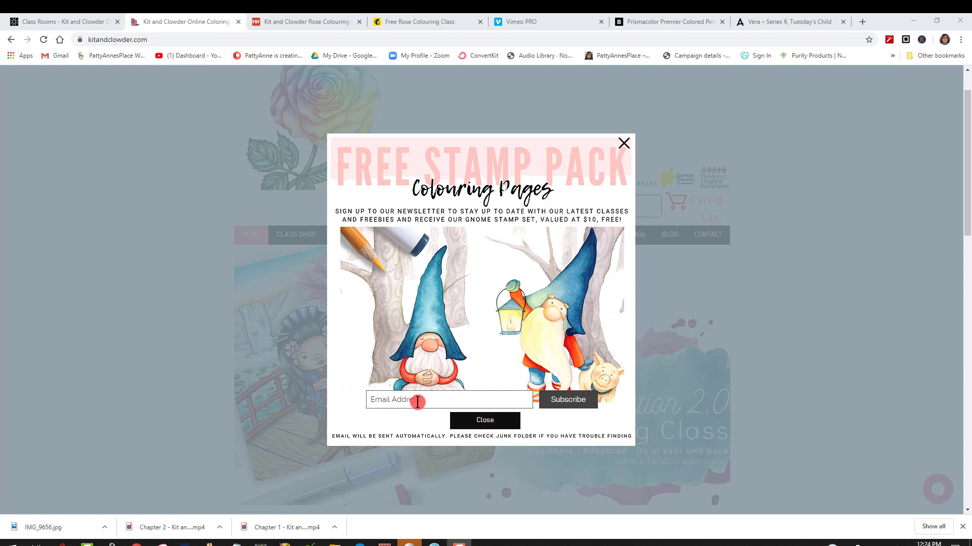
Step: Dismiss the newsletter offer and open the free rose colouring class from the Kit and Clowder home page
click(626, 143)
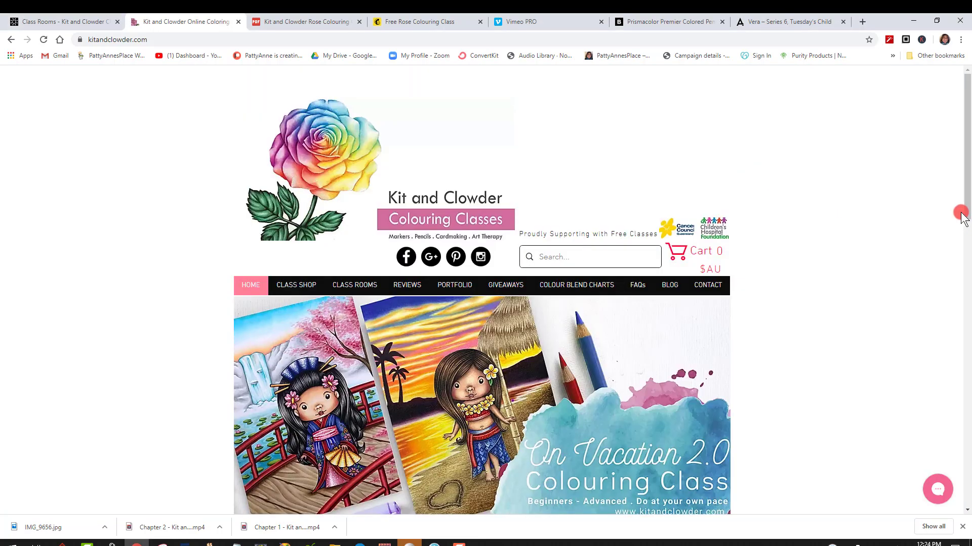
scroll(961, 215, down, 6)
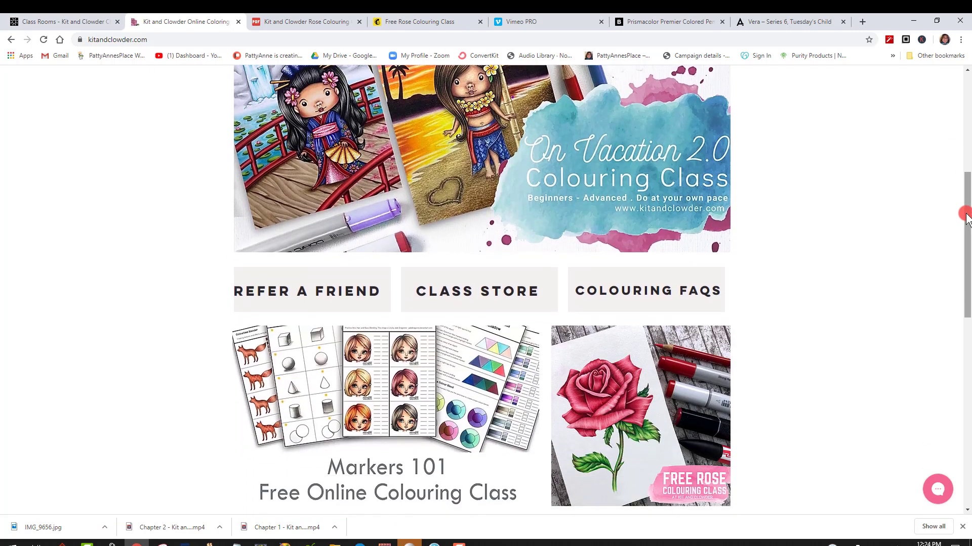
scroll(965, 218, down, 2)
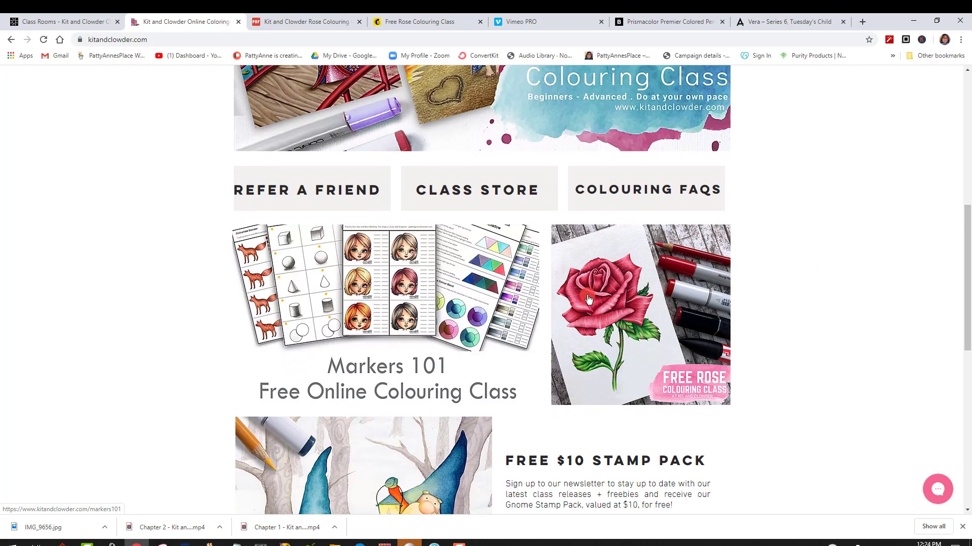
click(639, 302)
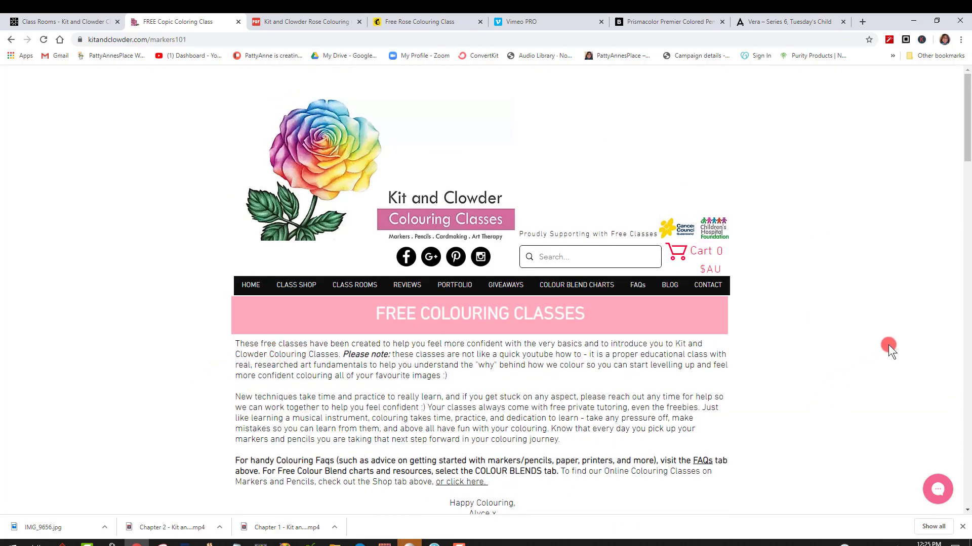
Step: Read through the free colouring classes page, highlighting the sign-up instructions for the free rose class
scroll(891, 344, down, 2)
scroll(897, 341, down, 3)
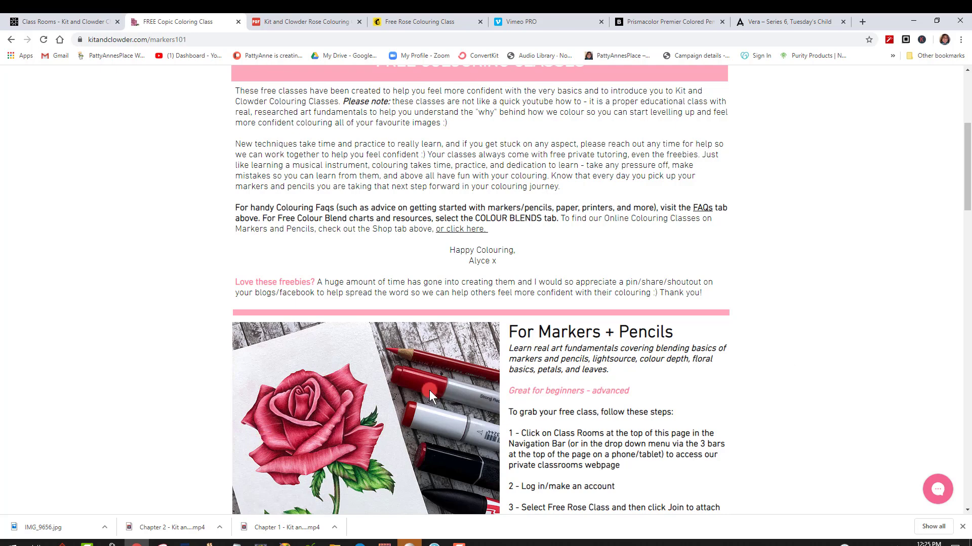
drag(558, 333, 708, 324)
scroll(820, 318, down, 3)
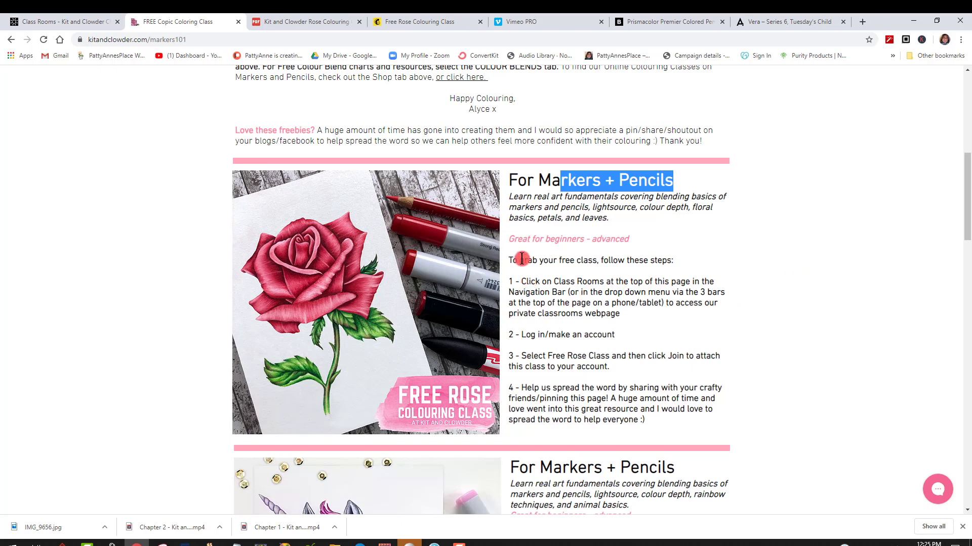
drag(524, 260, 707, 330)
scroll(833, 332, down, 1)
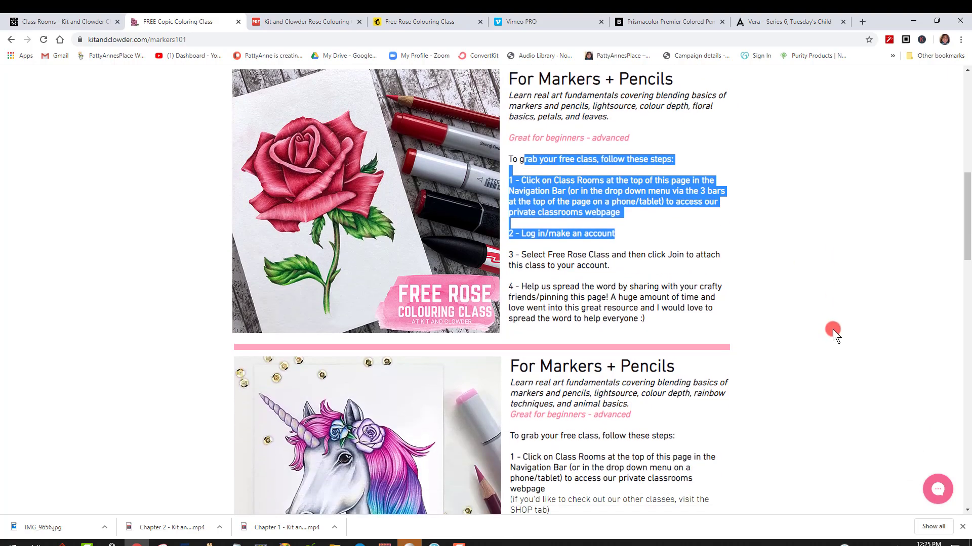
scroll(833, 329, down, 8)
scroll(834, 324, up, 10)
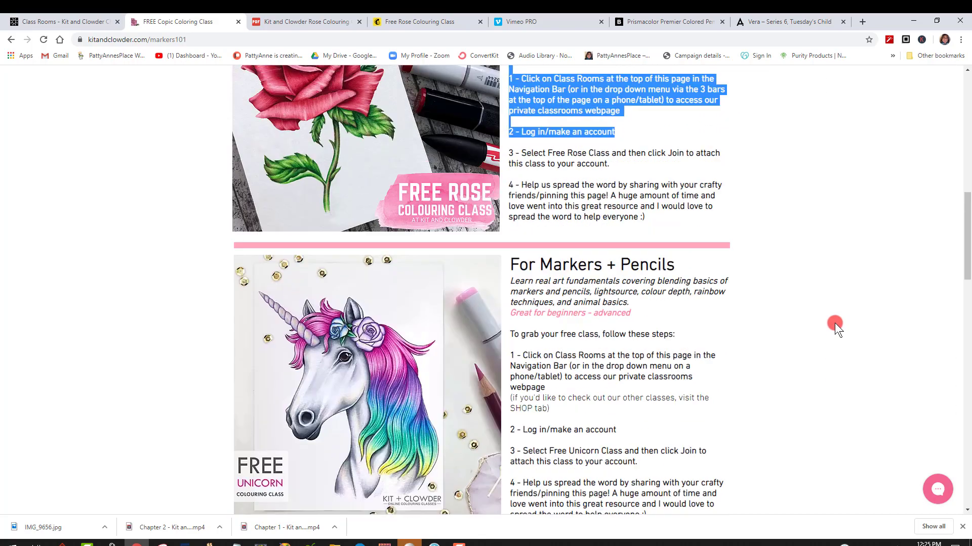
scroll(823, 311, up, 7)
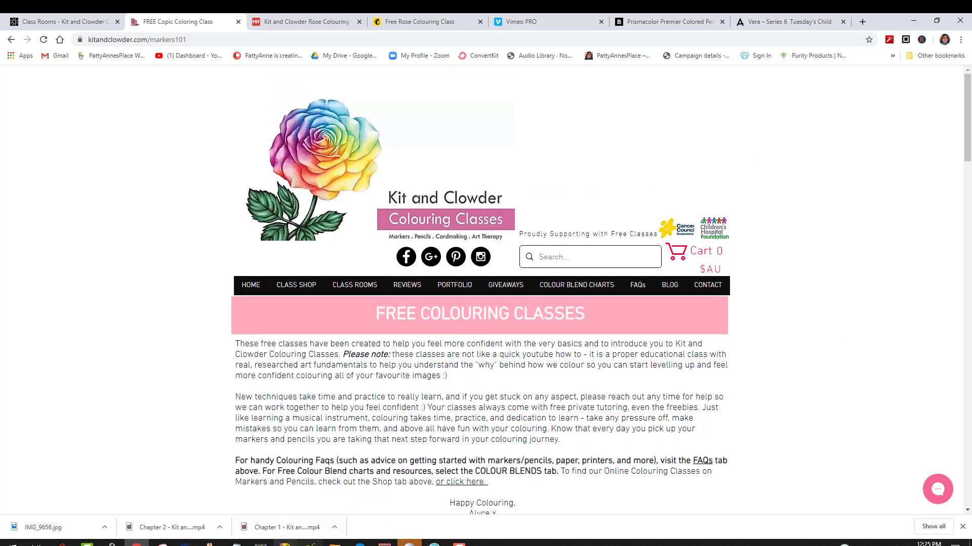
Step: Switch to Silhouette Studio and move the rose line drawing over the mat to about X -4.2, Y -7.0 in
click(432, 544)
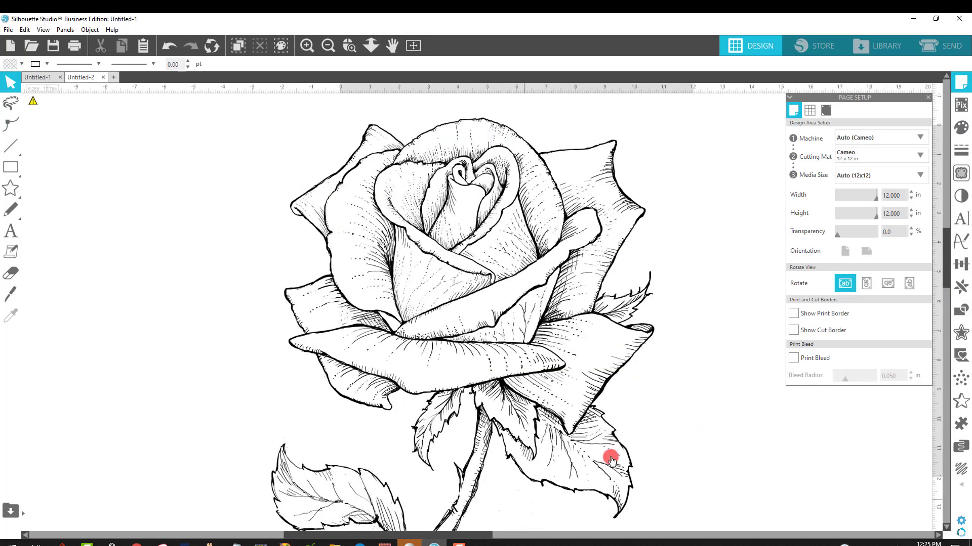
drag(519, 334, 533, 395)
click(328, 45)
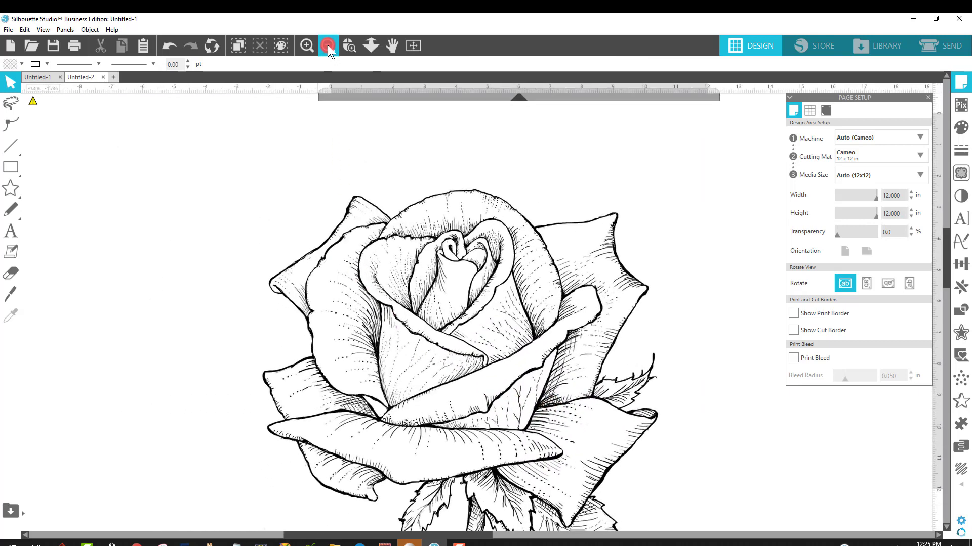
click(327, 45)
click(327, 45)
drag(504, 383, 480, 295)
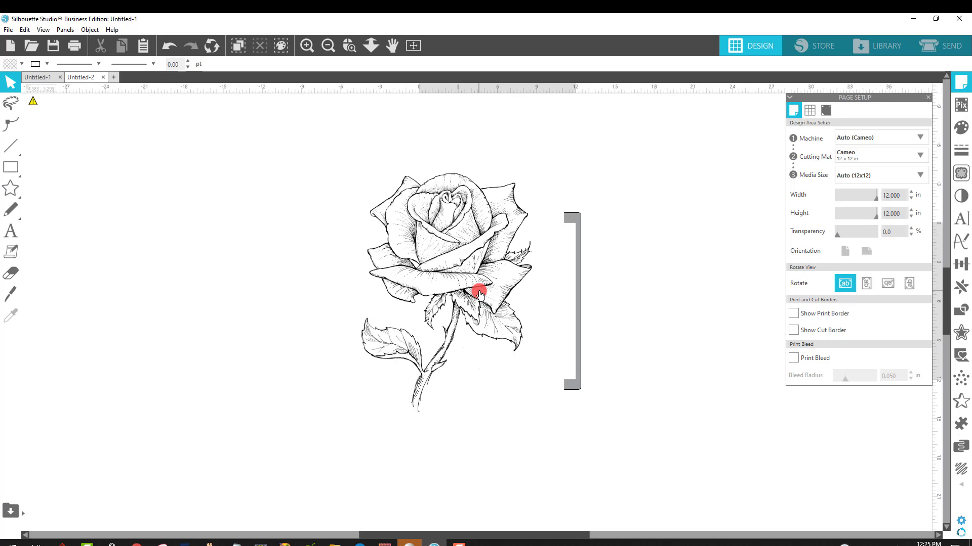
drag(480, 293, 487, 240)
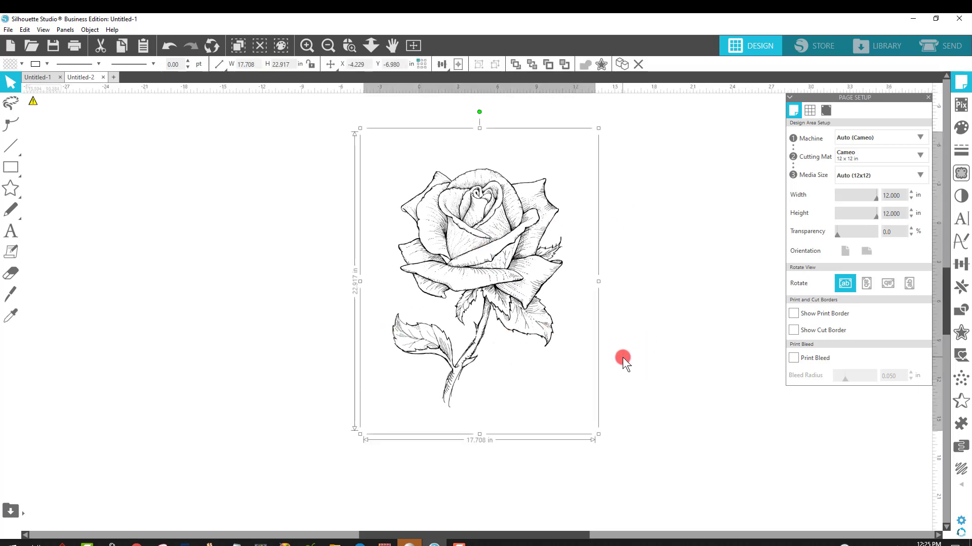
Step: Start an image trace and select a trace area enclosing the entire rose drawing
click(964, 330)
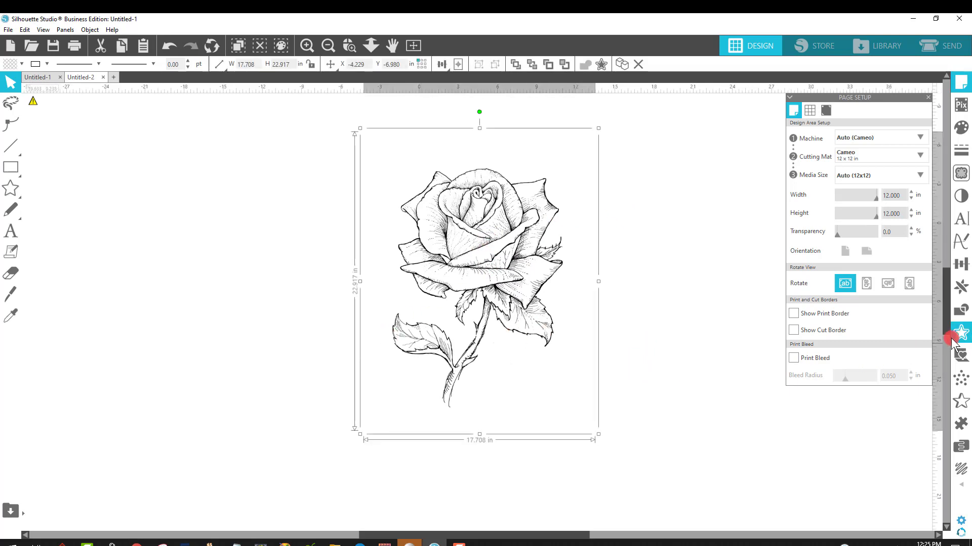
click(959, 174)
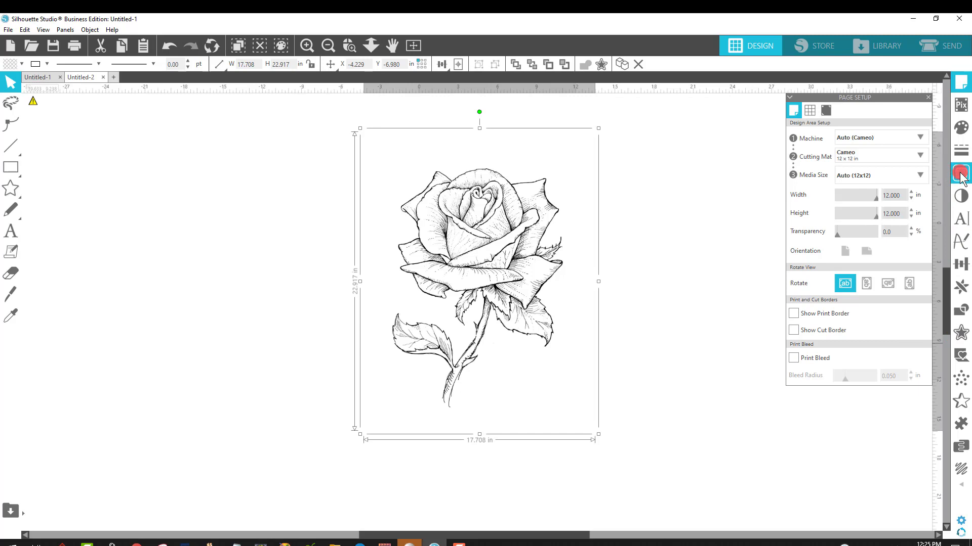
click(961, 174)
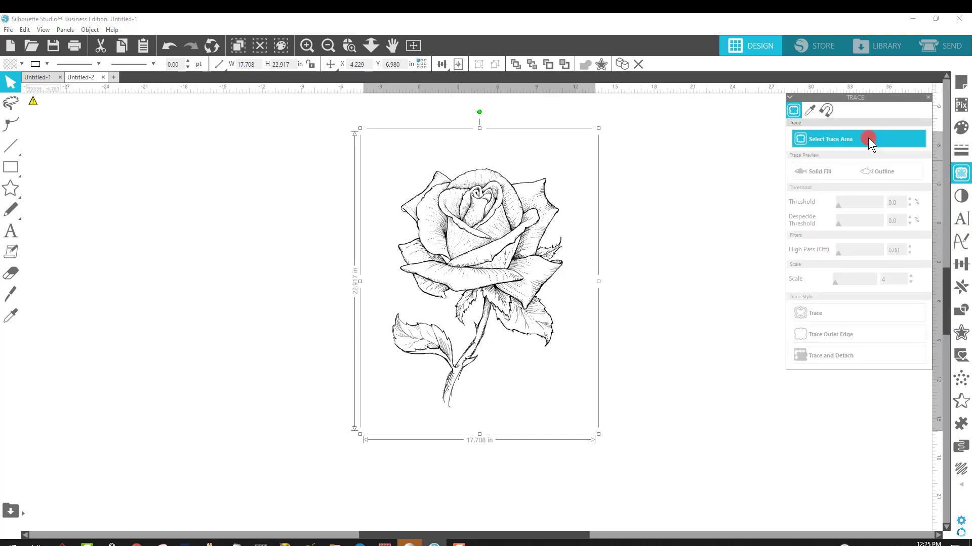
click(820, 139)
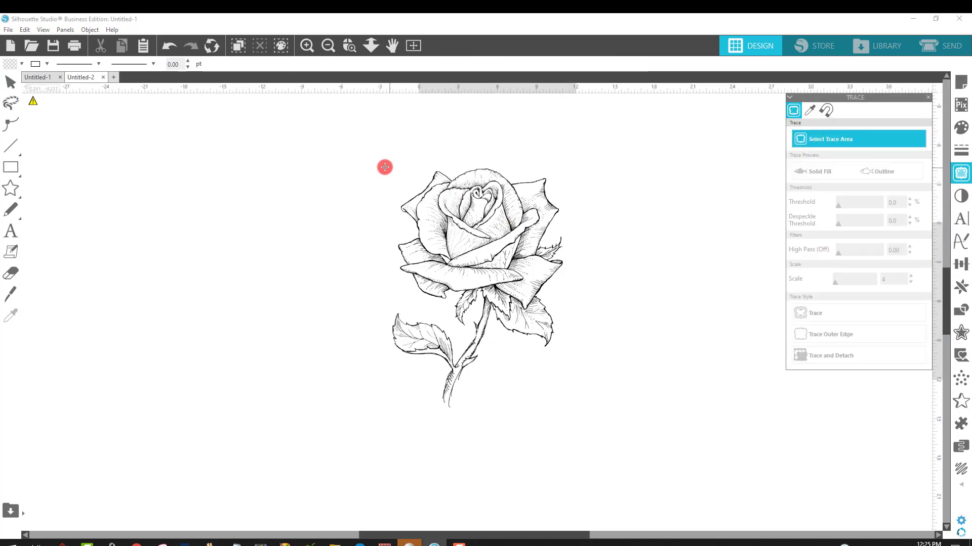
drag(345, 134, 602, 428)
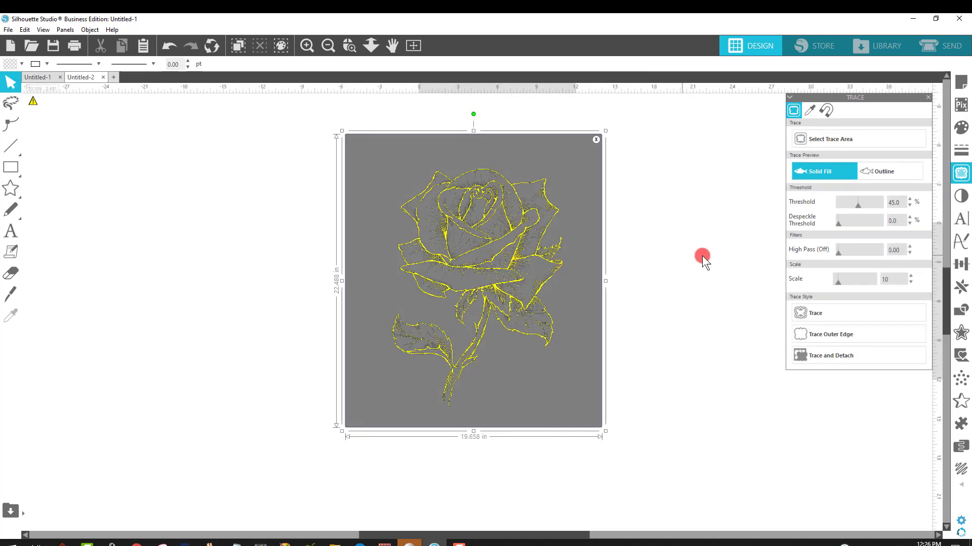
Step: Try several trace thresholds against the petal details, settle on 61%, and trace the rose with the standard Trace style
click(352, 48)
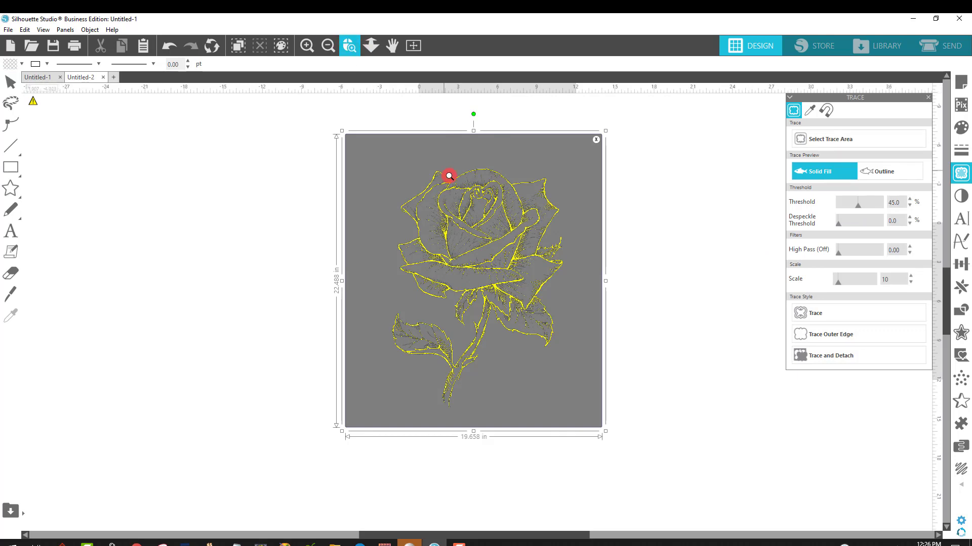
click(504, 228)
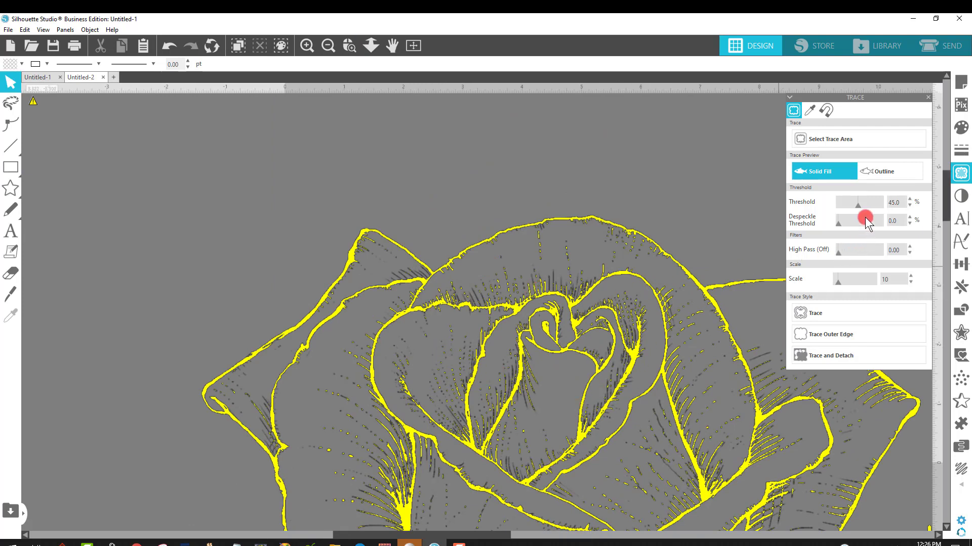
drag(864, 204, 864, 204)
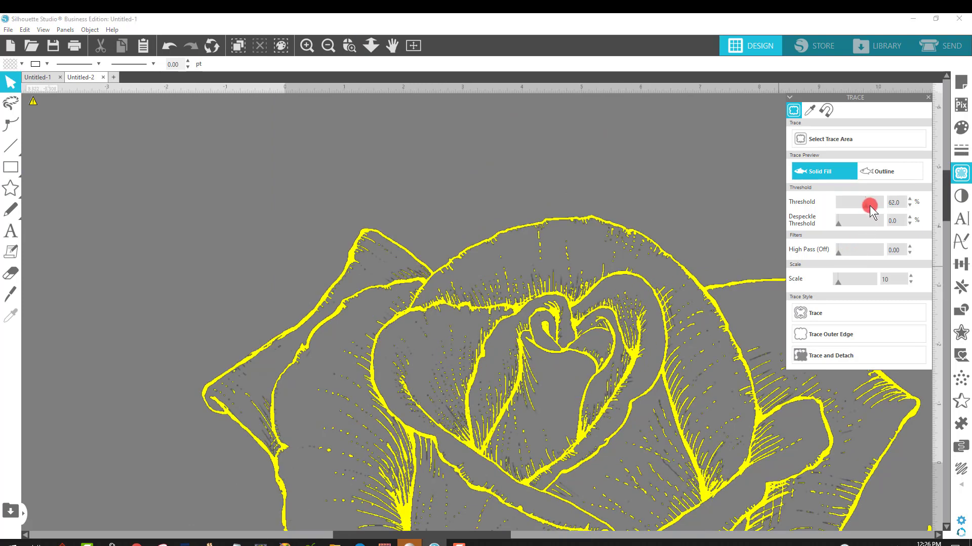
click(870, 205)
click(876, 206)
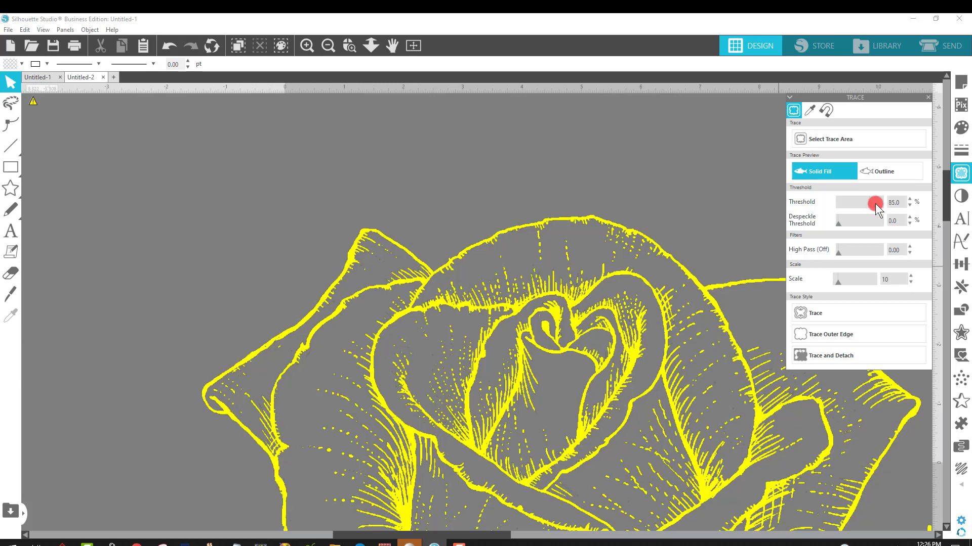
mouse_move(863, 205)
mouse_down()
mouse_move(874, 208)
mouse_move(864, 208)
mouse_up()
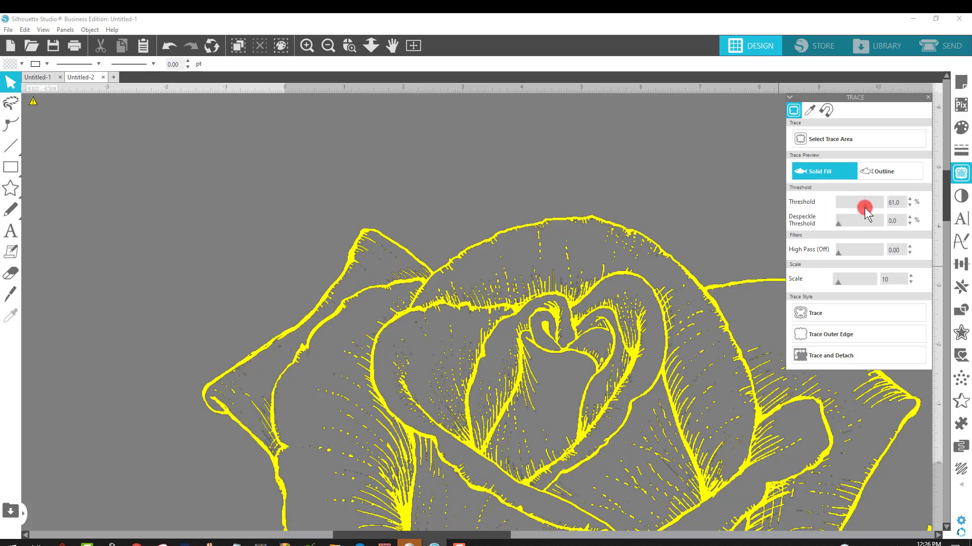
scroll(717, 207, down, 1)
scroll(718, 208, down, 2)
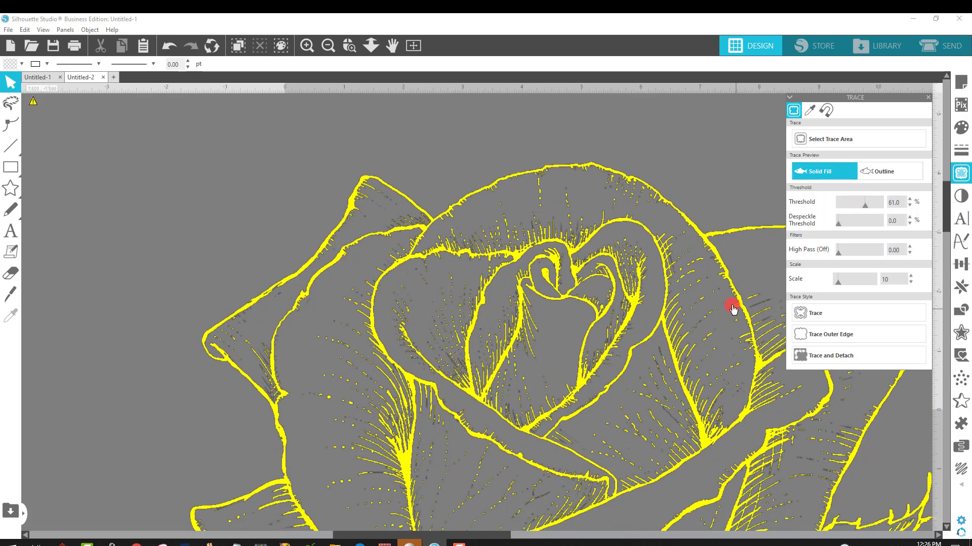
click(819, 312)
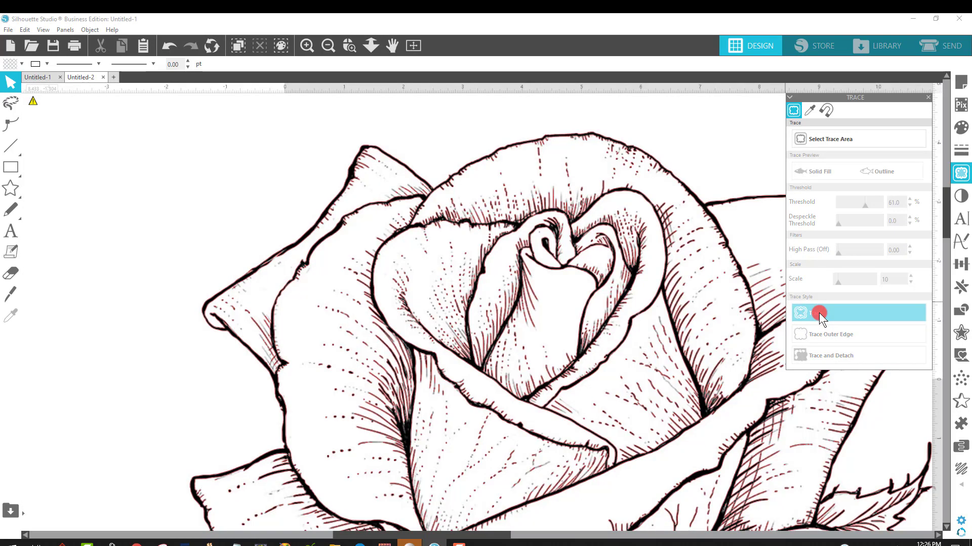
Step: Separate the traced outlines from the original rose image and delete the original image
click(329, 45)
click(329, 45)
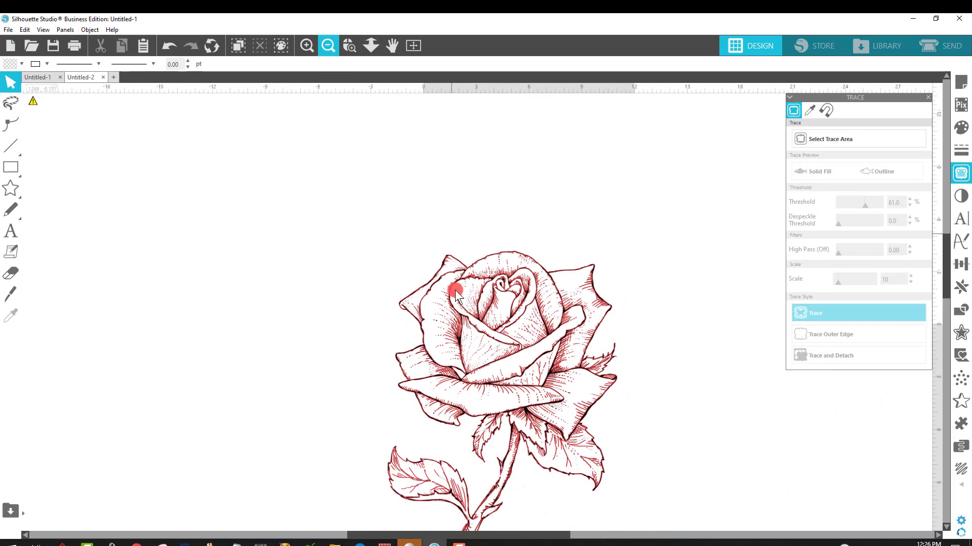
drag(462, 284, 688, 257)
drag(568, 293, 384, 247)
drag(389, 339, 386, 305)
key(Delete)
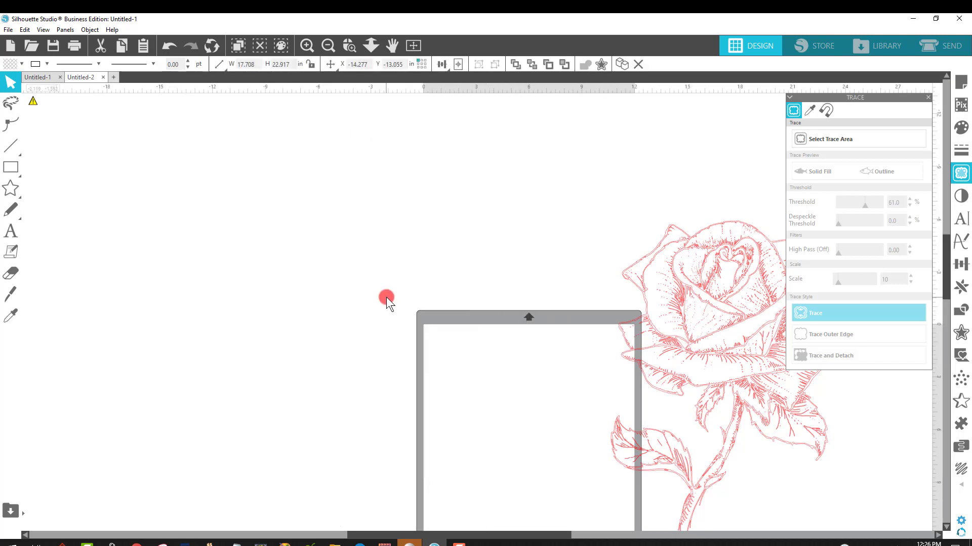
Step: Shrink the traced rose, lock its proportions, and set its height to 4.5 in
drag(685, 289, 361, 210)
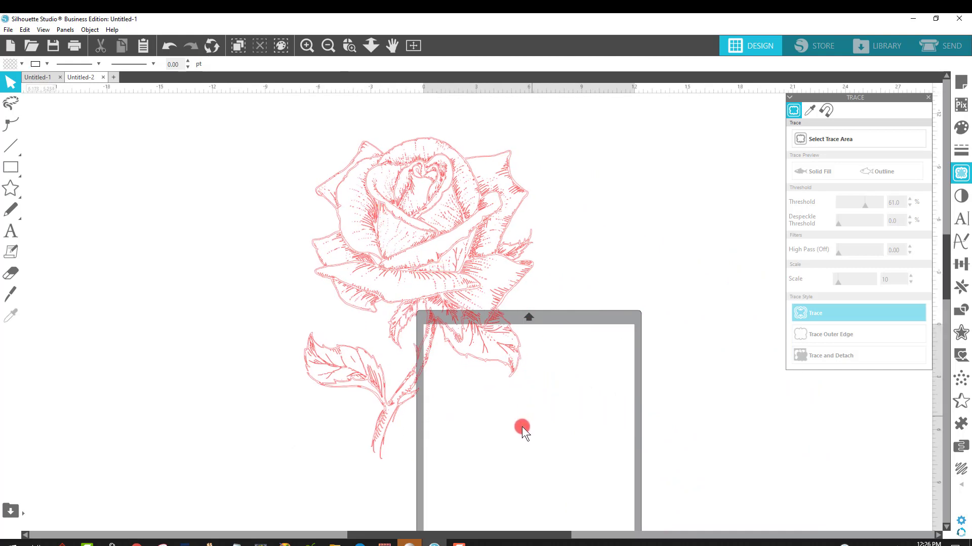
click(526, 412)
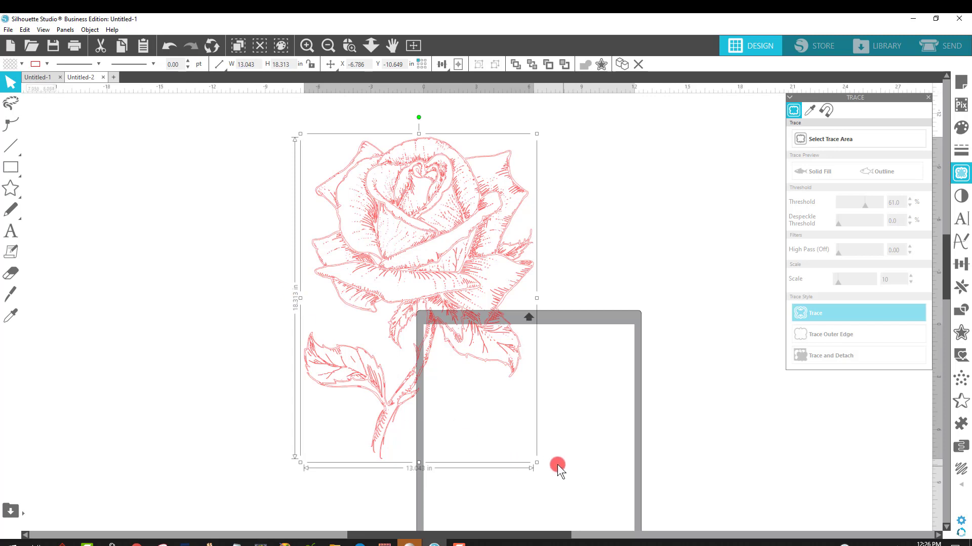
drag(536, 463, 398, 205)
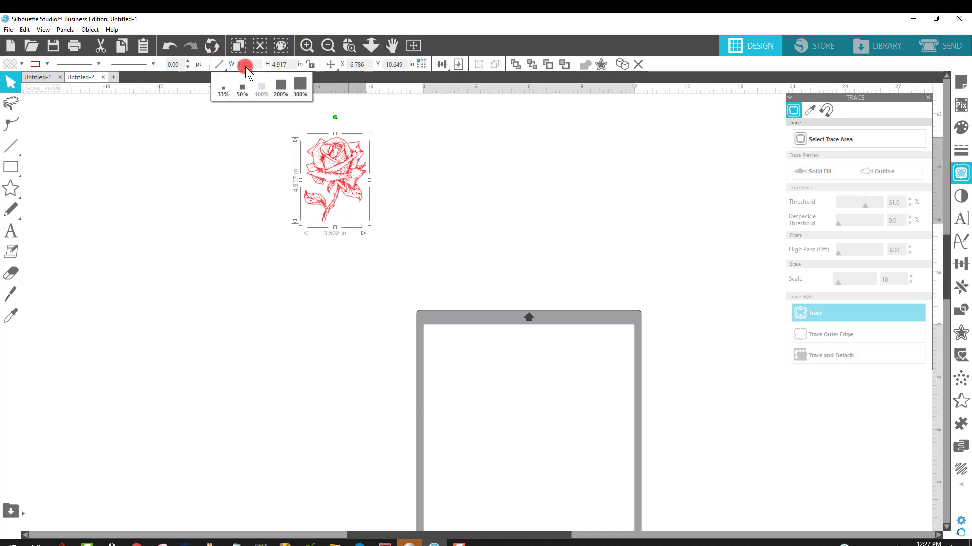
click(312, 65)
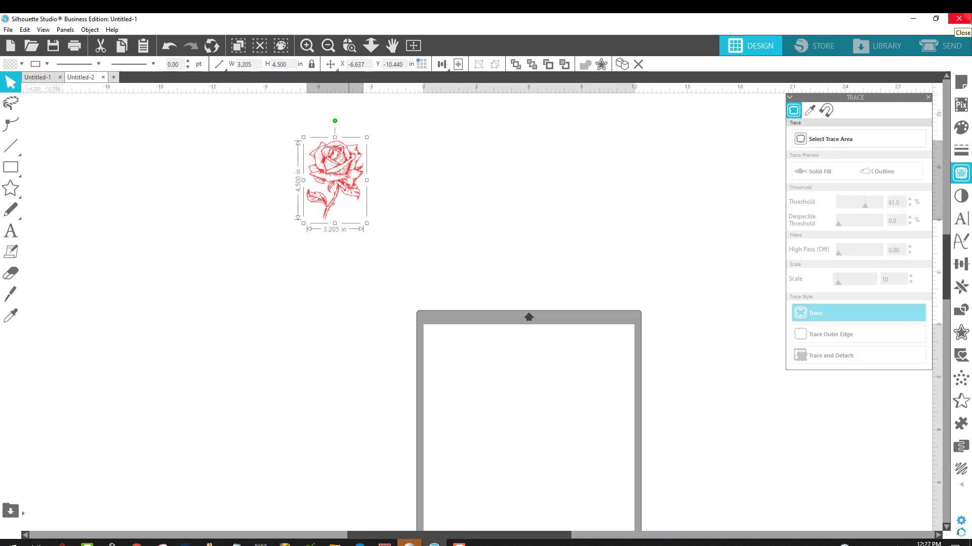
Step: Move the traced rose onto the upper part of the mat, at about X 2.7, Y 1.4 in
scroll(357, 153, down, 1)
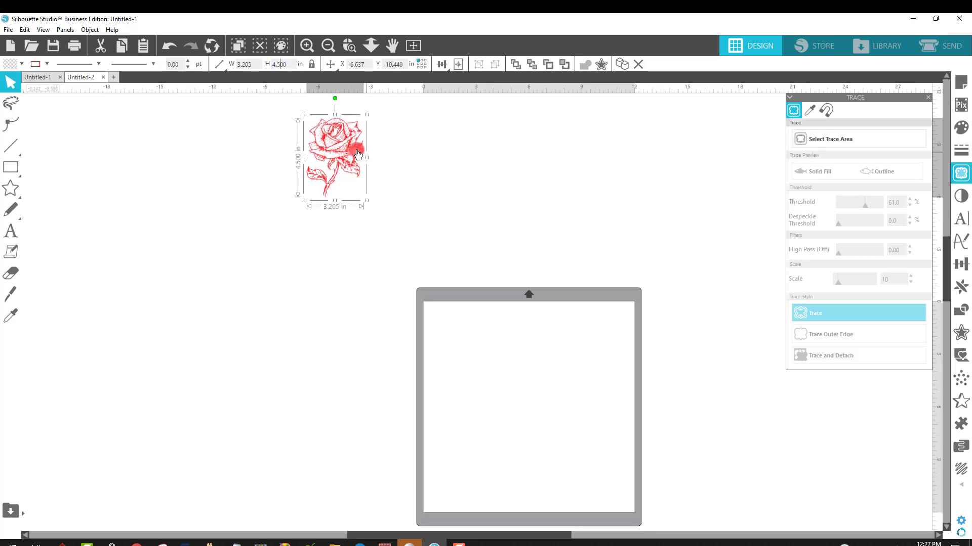
drag(357, 153, 521, 361)
scroll(641, 371, down, 2)
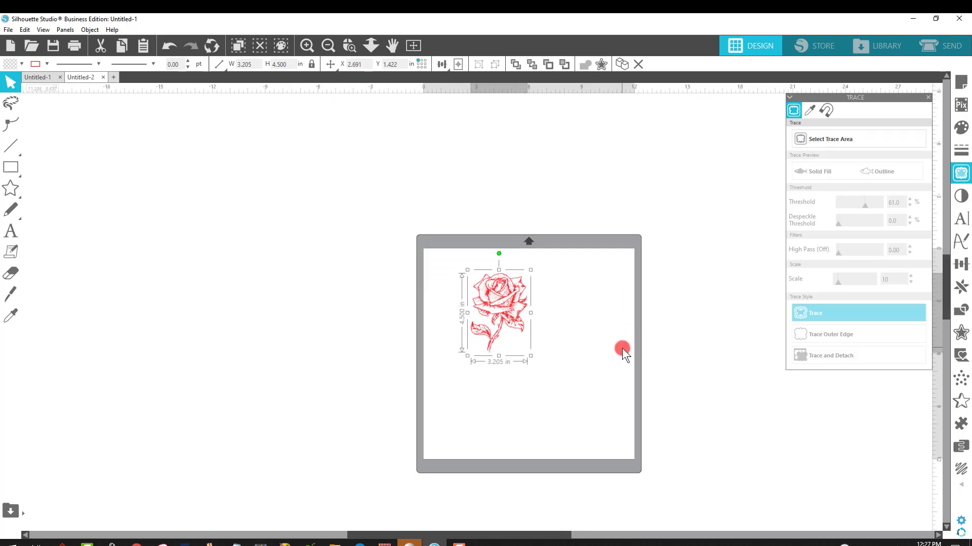
scroll(621, 348, down, 1)
click(348, 44)
drag(389, 153, 619, 379)
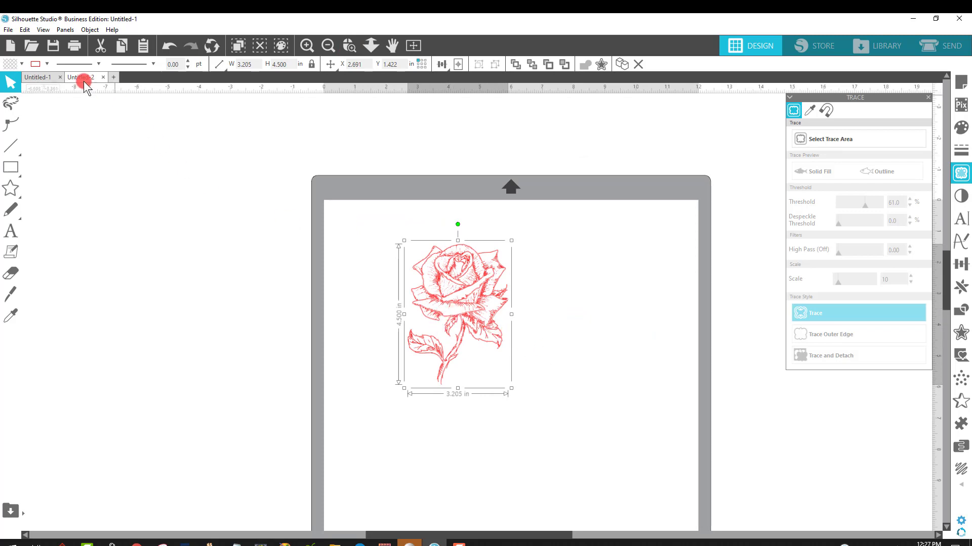
Step: Change the traced rose's line colour to black and fill its outlines with black
click(46, 64)
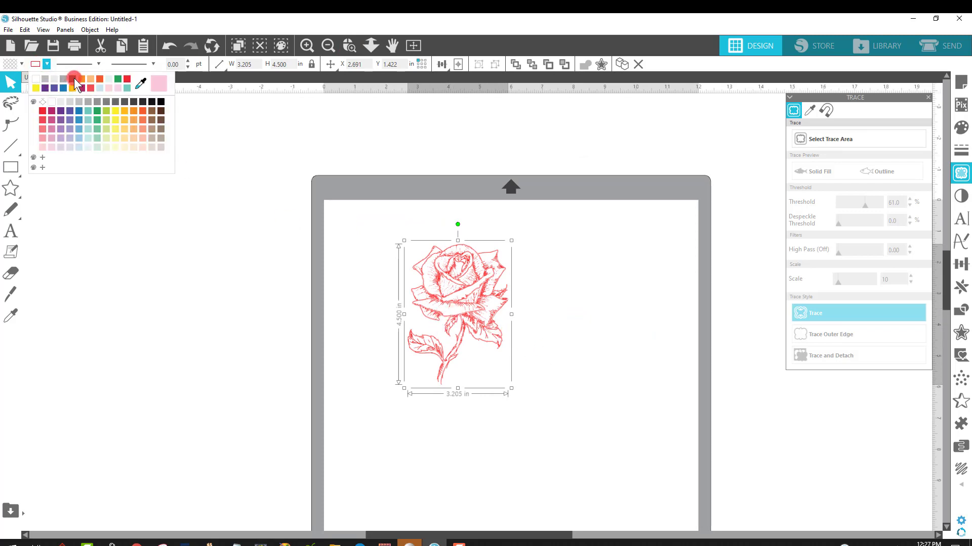
click(72, 79)
click(8, 65)
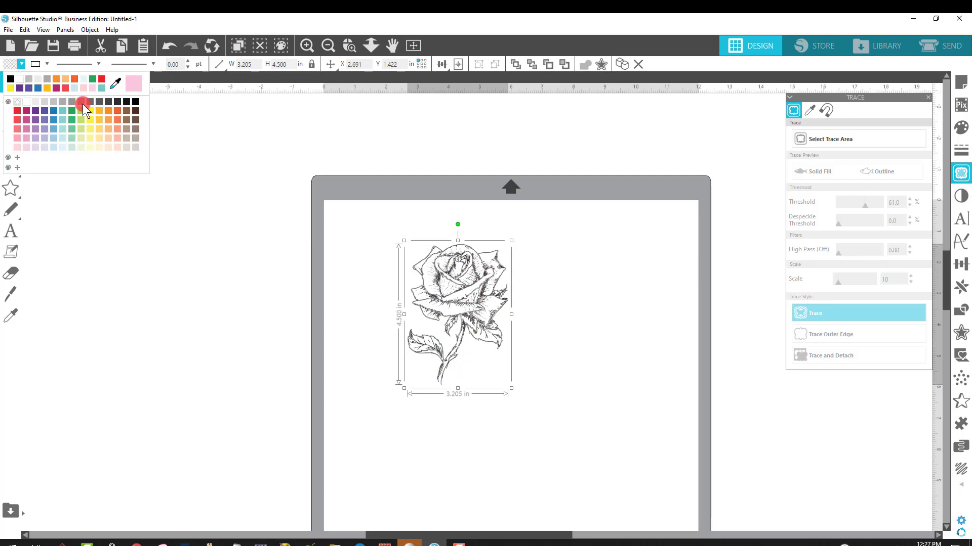
click(135, 100)
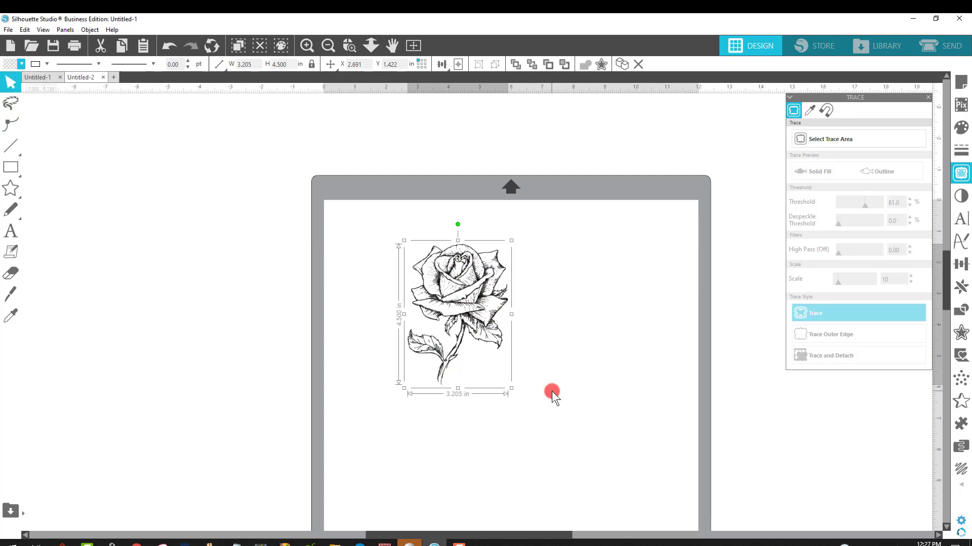
click(591, 355)
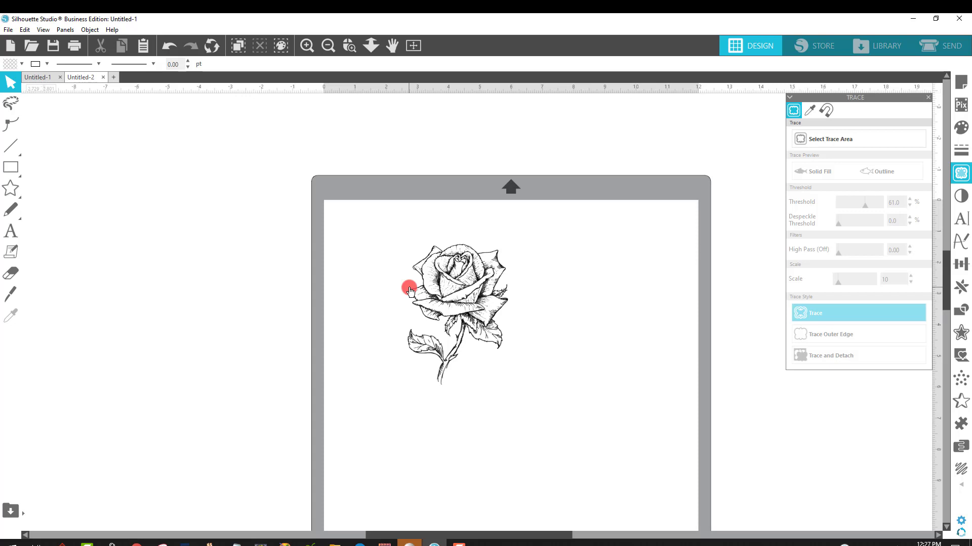
Step: Create an outward offset about 4.75 in high around the rose and move the rose off the mat, away from the offset outline
click(489, 301)
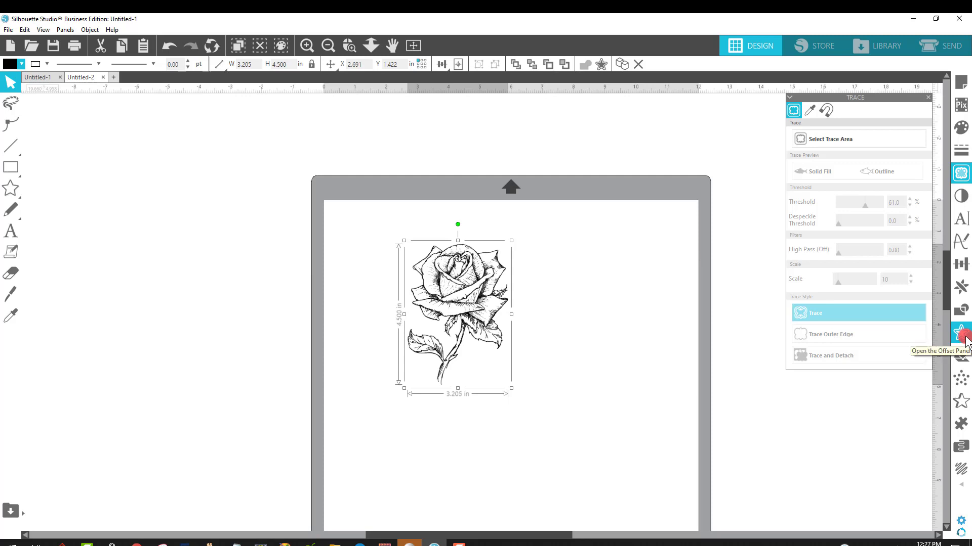
click(959, 336)
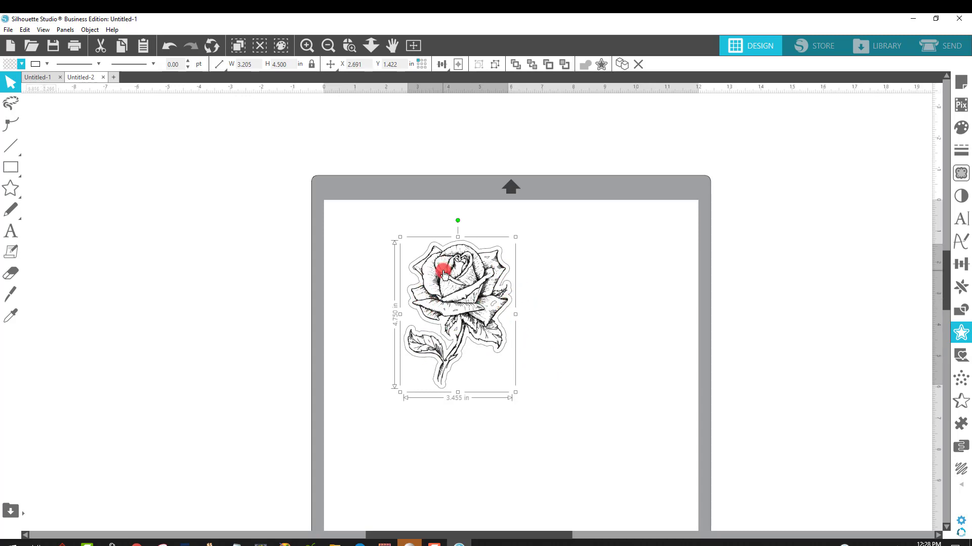
drag(444, 273, 766, 279)
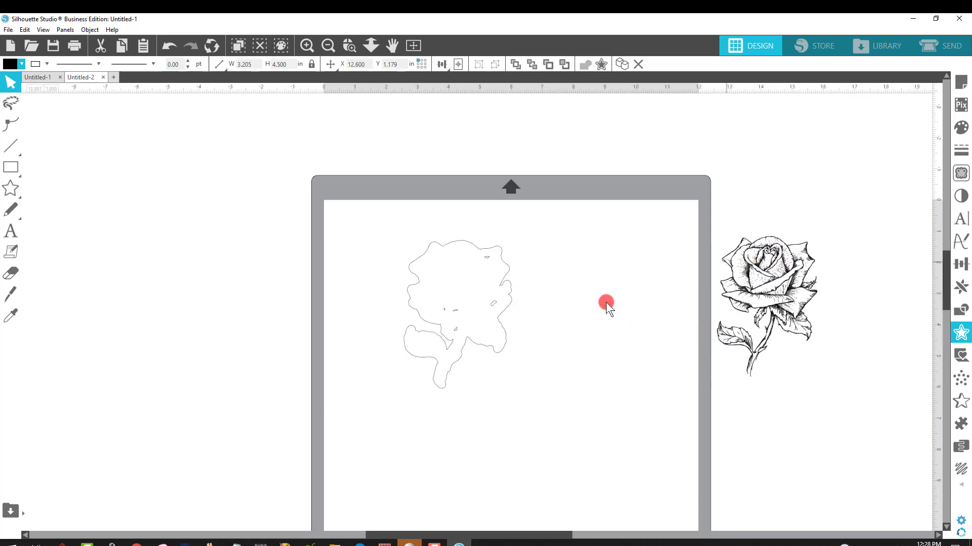
click(490, 274)
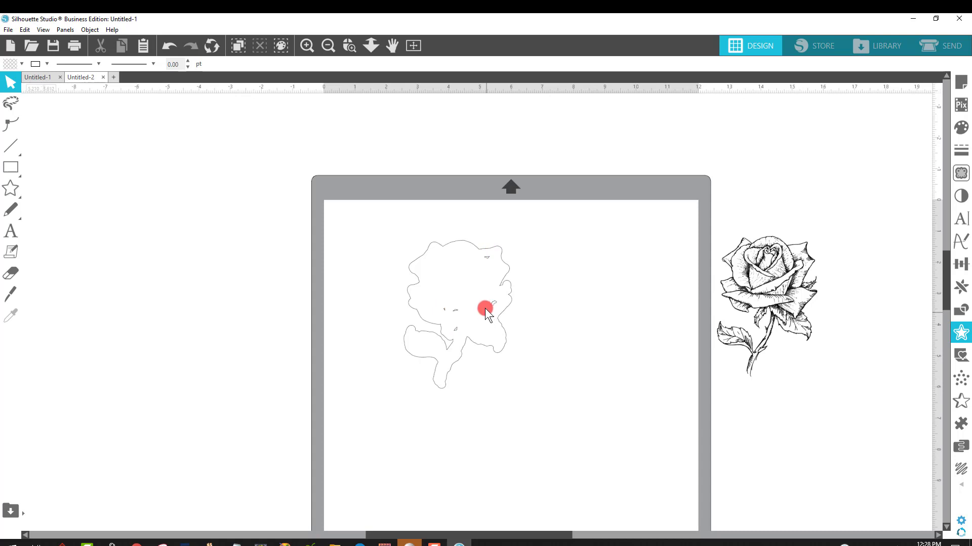
Step: Release the offset outline's compound path and weld its pieces into one shape without the small inner cutouts
click(470, 245)
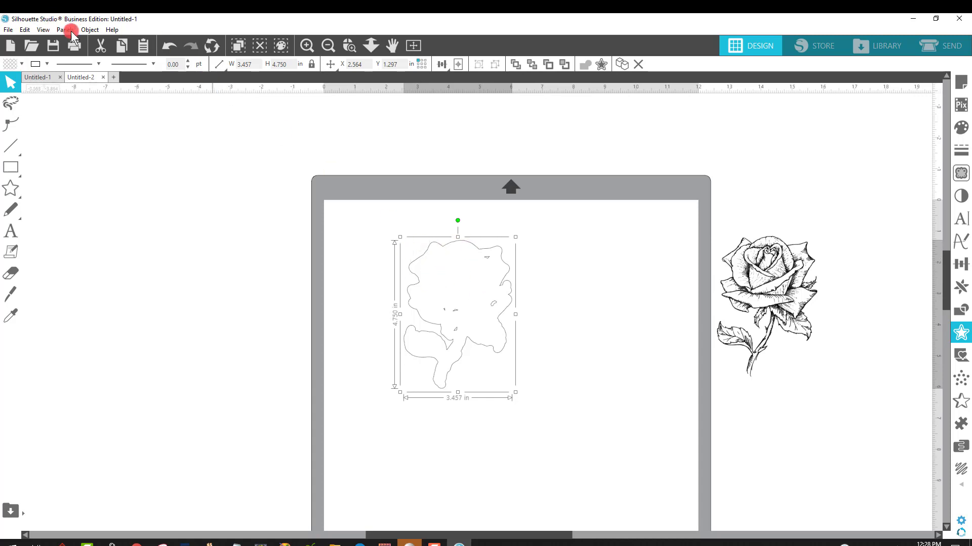
click(89, 30)
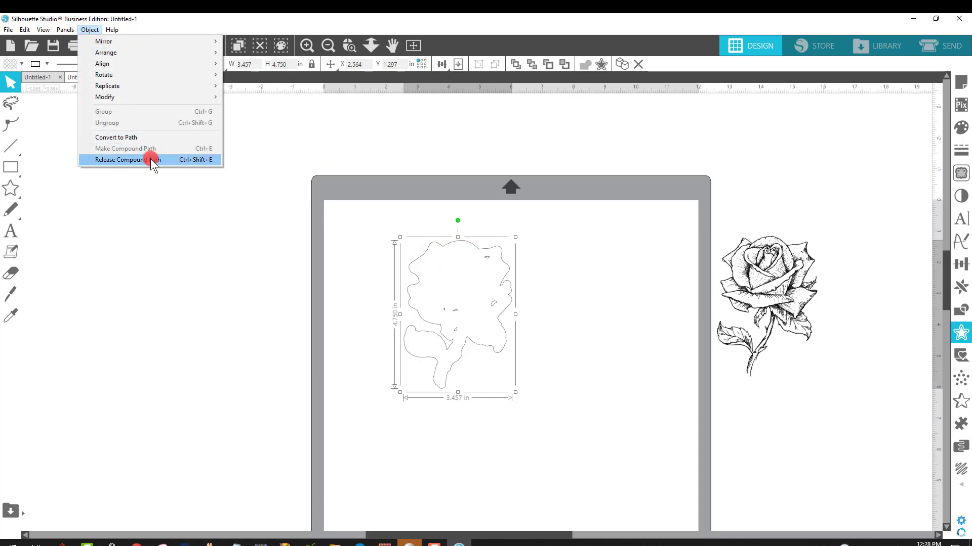
click(211, 158)
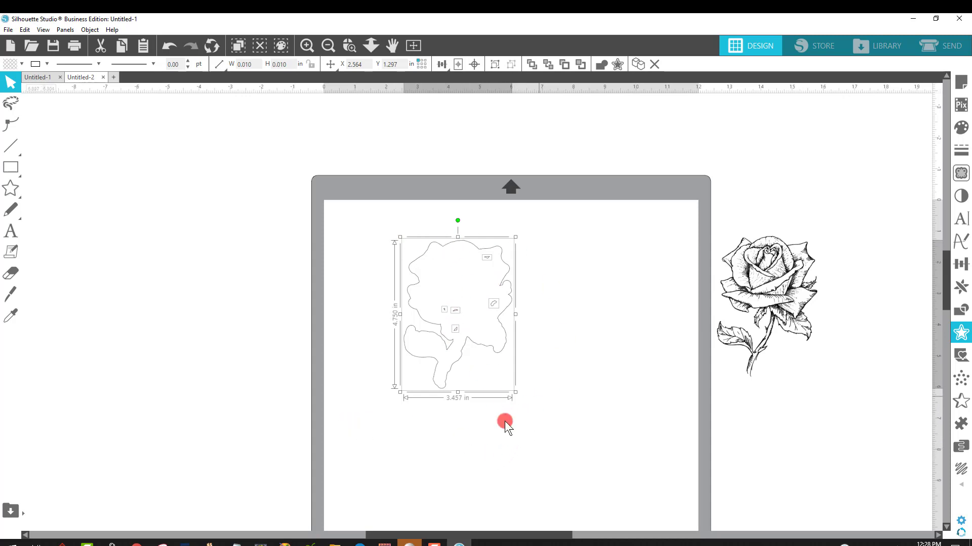
right_click(446, 284)
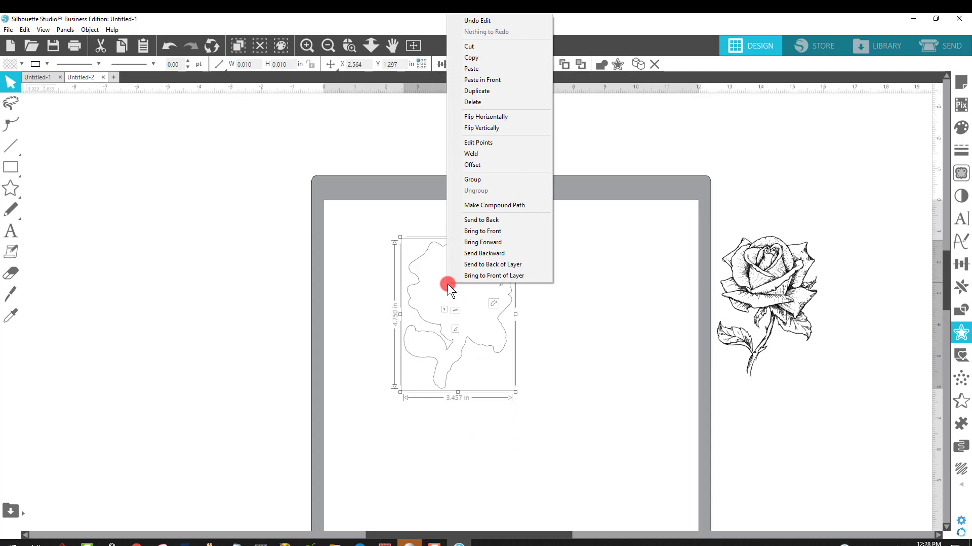
click(472, 154)
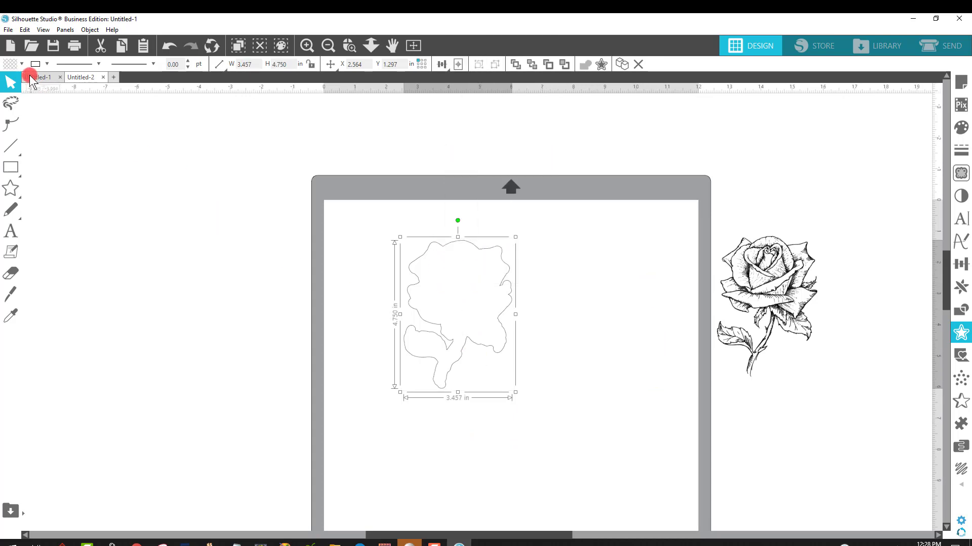
Step: Move the welded outline over the mat's upper edge and fill it with white
drag(446, 249, 420, 165)
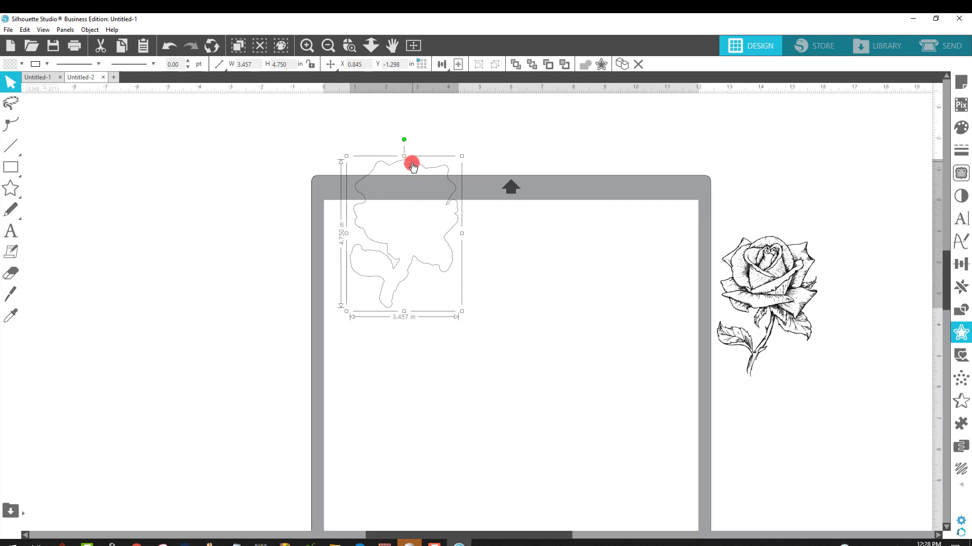
click(10, 64)
click(21, 81)
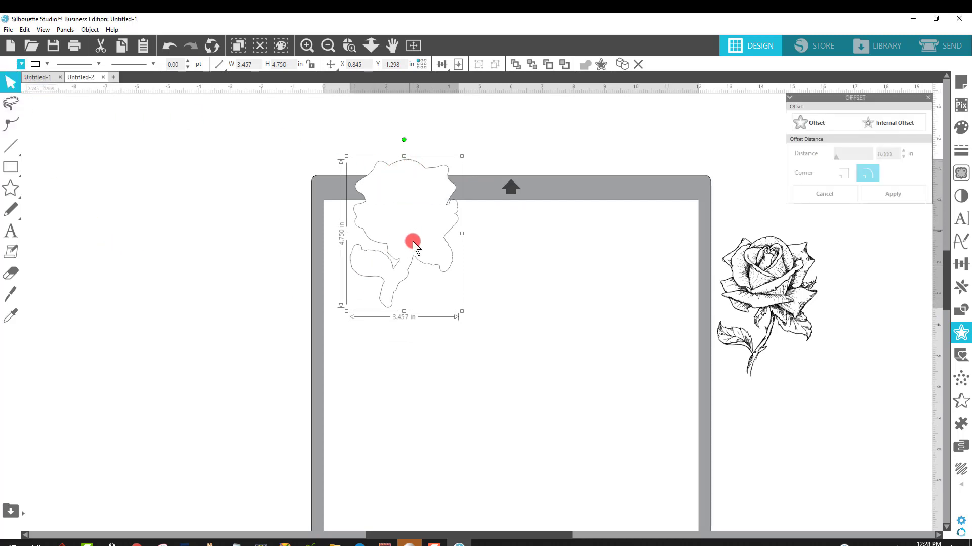
Step: Bring the white outline and the rose together on the mat and align their centres
drag(412, 243, 429, 296)
drag(794, 297, 450, 287)
drag(508, 402, 339, 168)
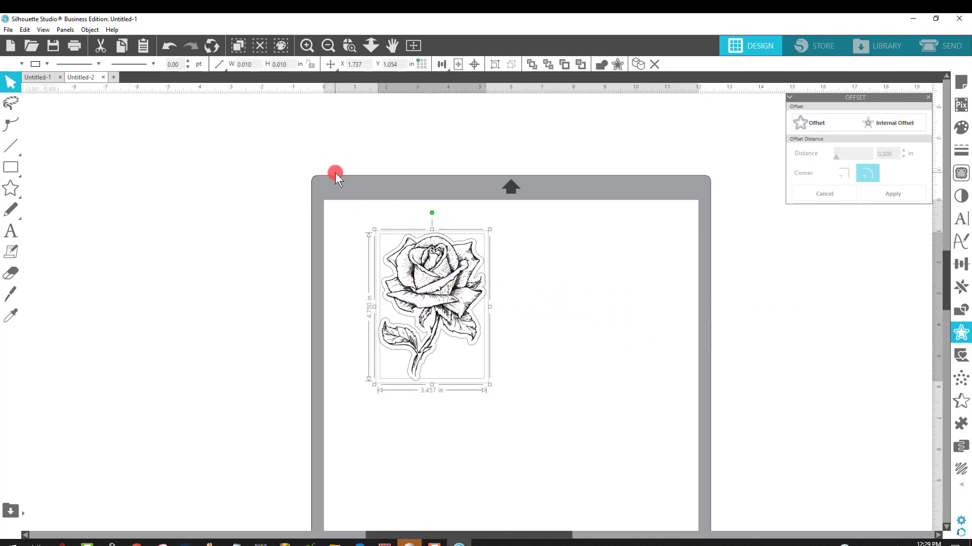
click(474, 64)
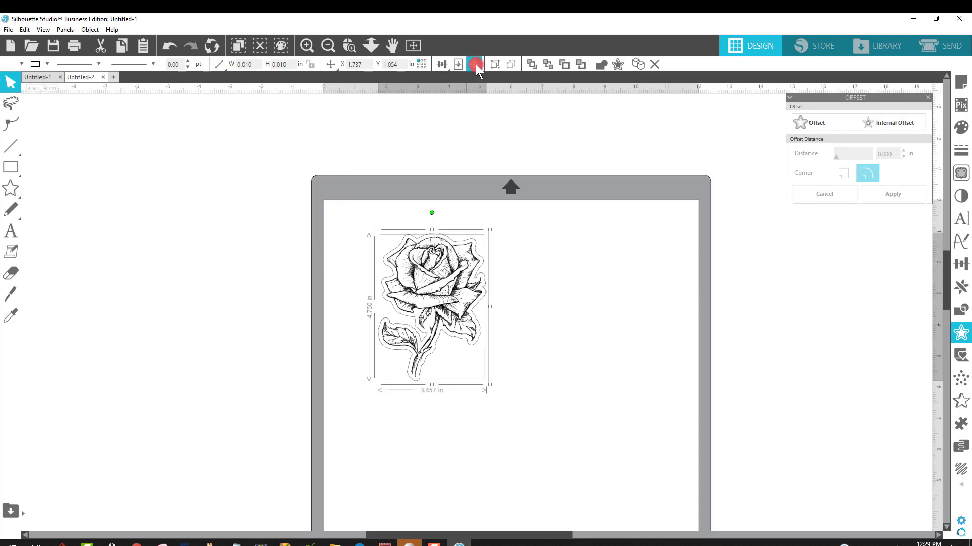
click(572, 411)
click(413, 295)
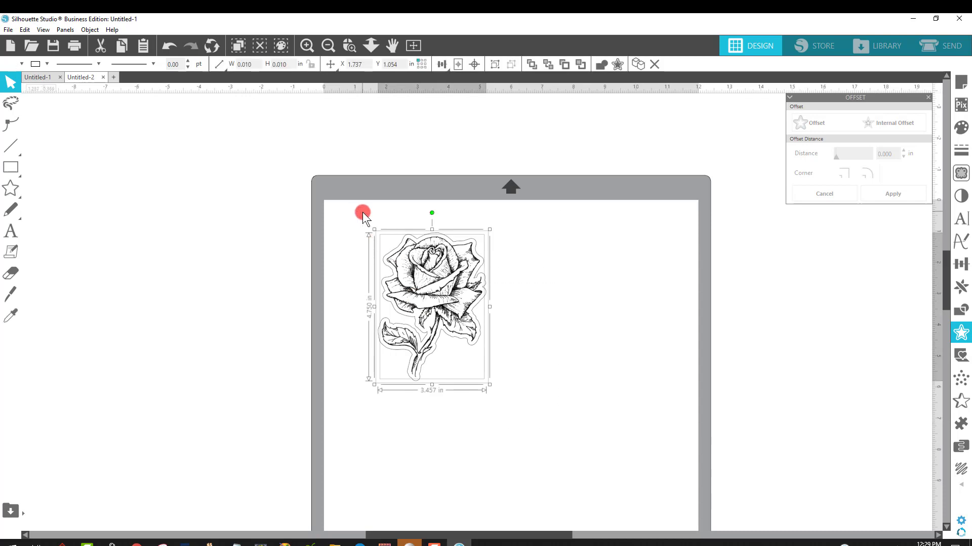
Step: Group the rose with its white offset outline and reposition the group on the upper part of the mat
right_click(425, 287)
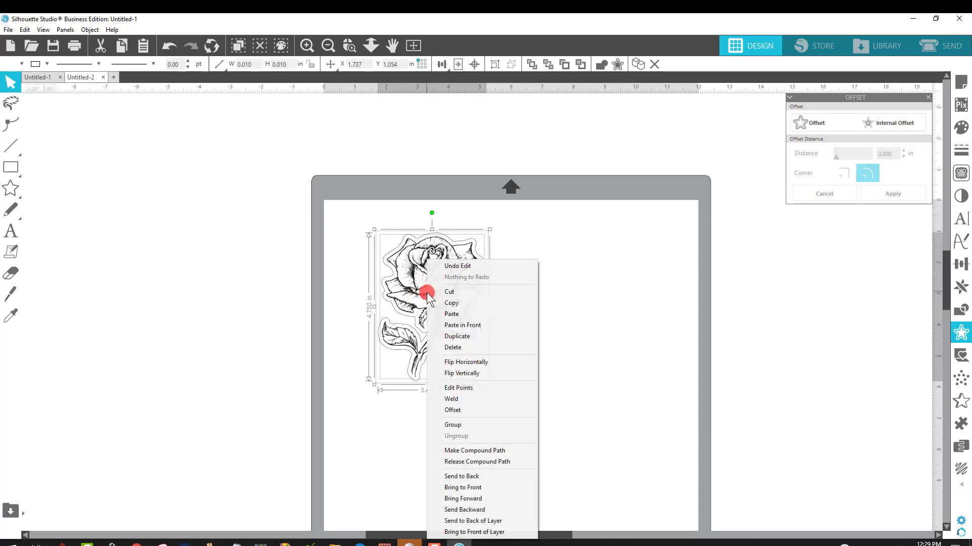
click(465, 425)
click(550, 378)
drag(427, 319, 469, 325)
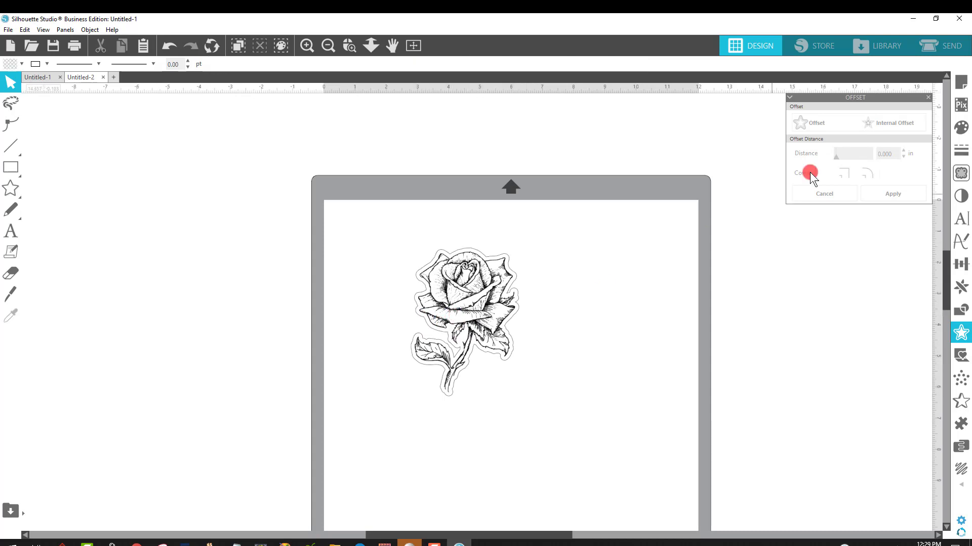
Step: Set the page's media size to Letter (8.5 x 11.0 in)
click(961, 86)
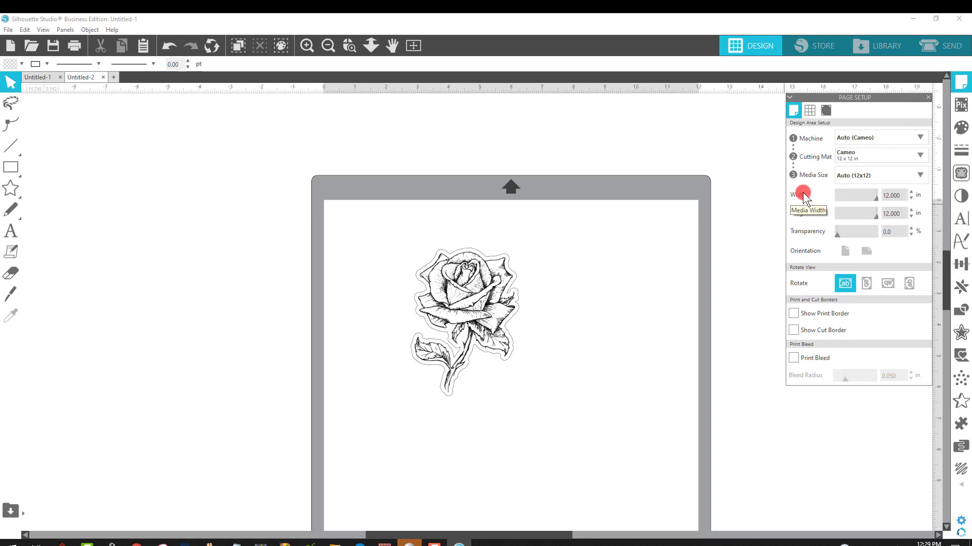
click(848, 175)
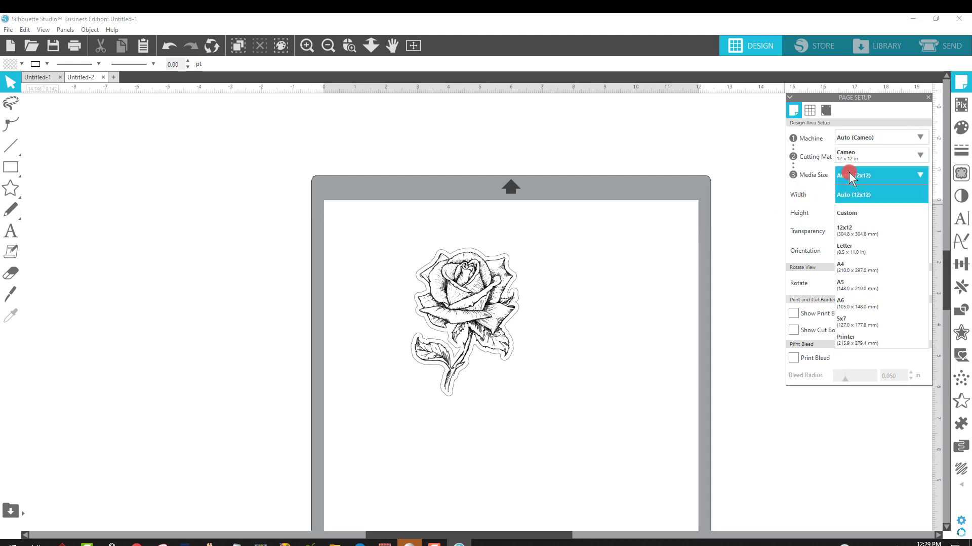
click(856, 248)
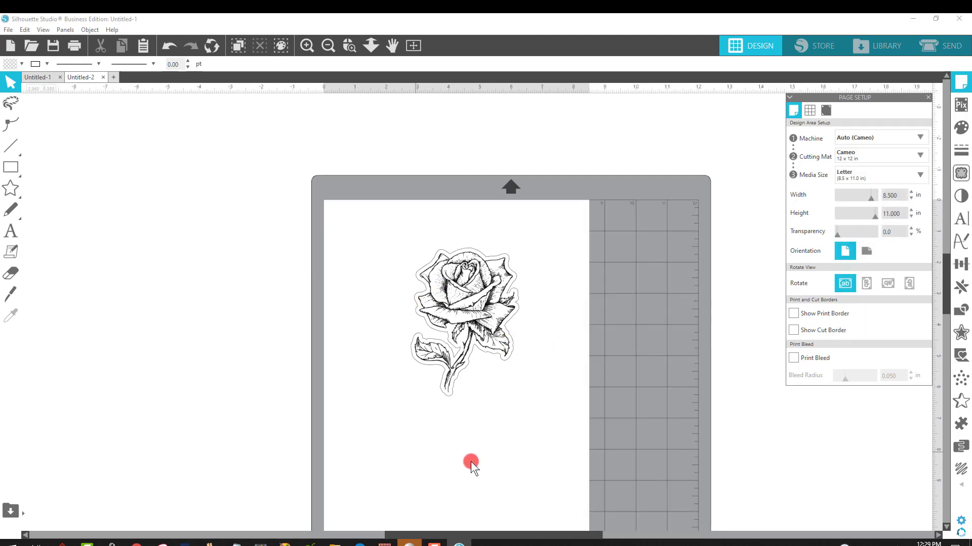
Step: Show the cut and print borders, and turn on the registration marks
click(794, 330)
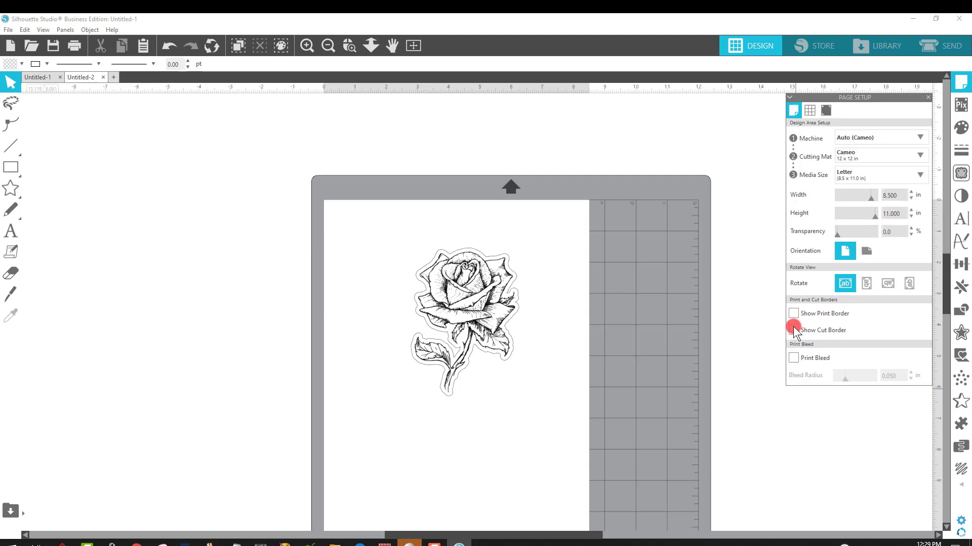
click(793, 313)
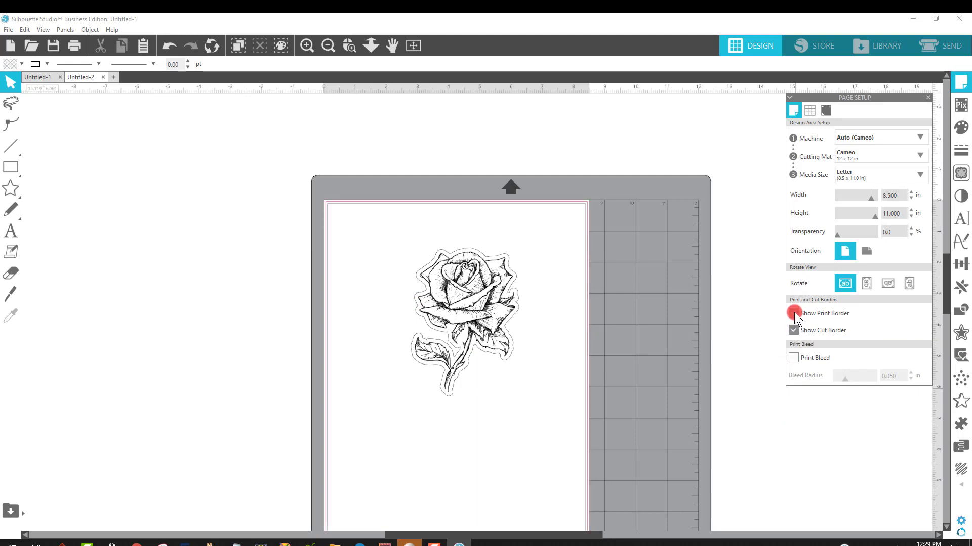
click(826, 111)
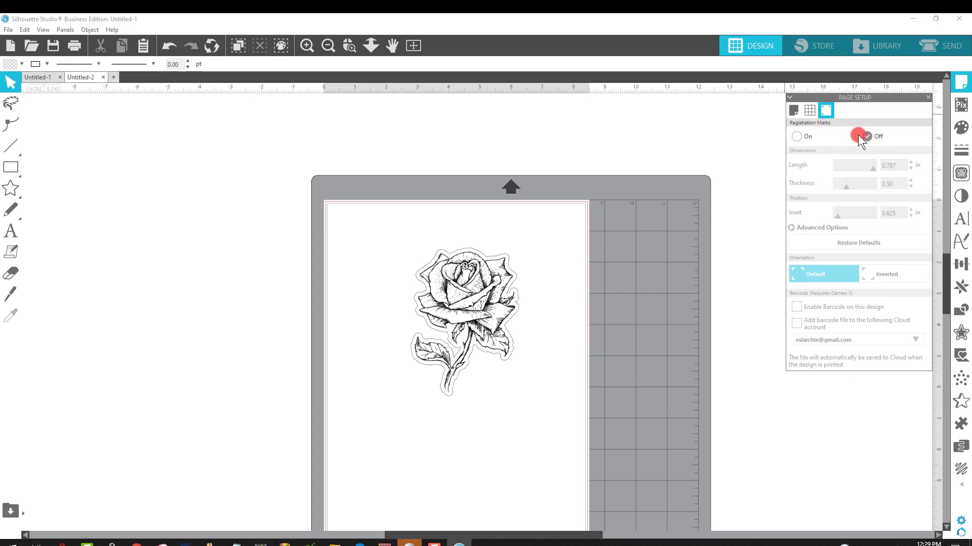
click(797, 137)
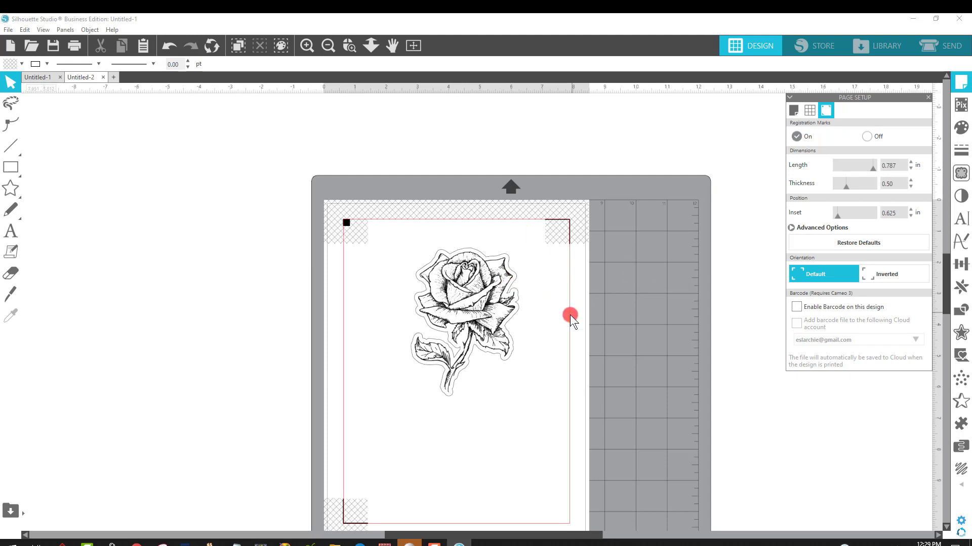
Step: Rotate the rose group 90 degrees clockwise and place it in the upper part of the cut area, at about X 1.98, Y 1.25 in
drag(483, 346, 454, 316)
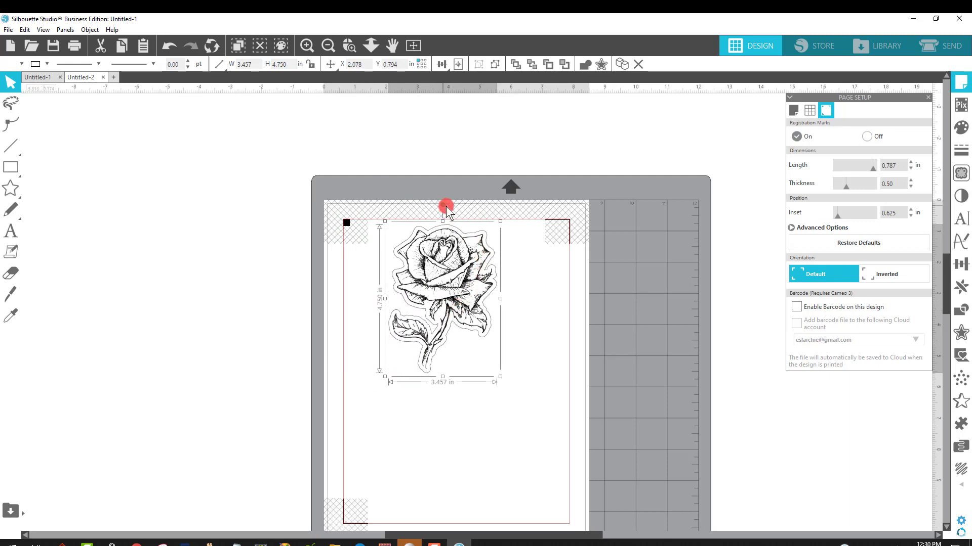
drag(445, 206, 604, 287)
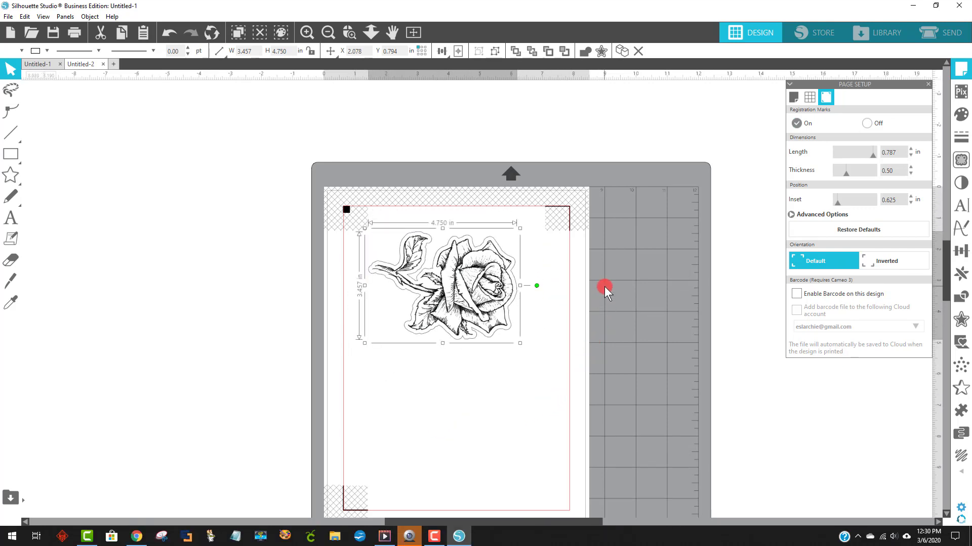
drag(471, 290, 487, 282)
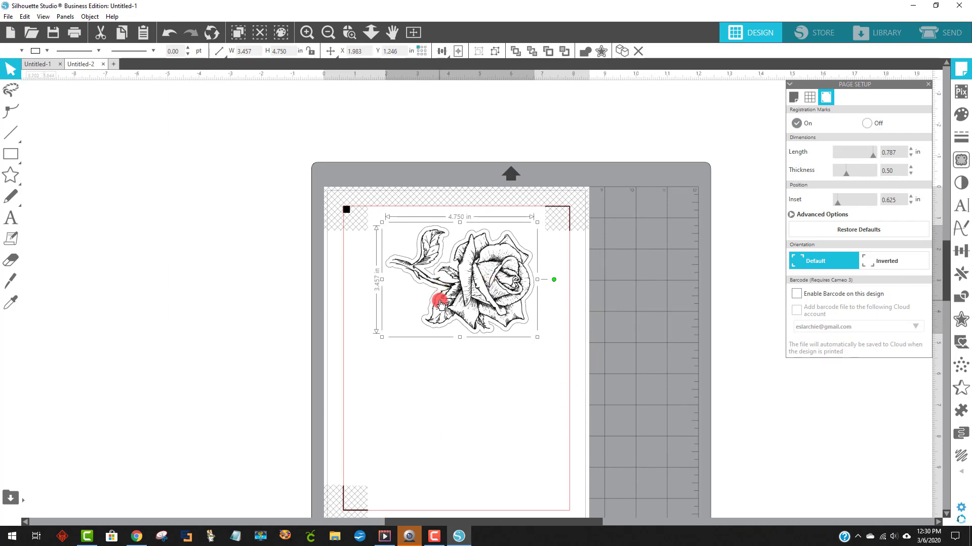
Step: Duplicate the rose group and arrange the two copies one above the other inside the cut border
right_click(491, 270)
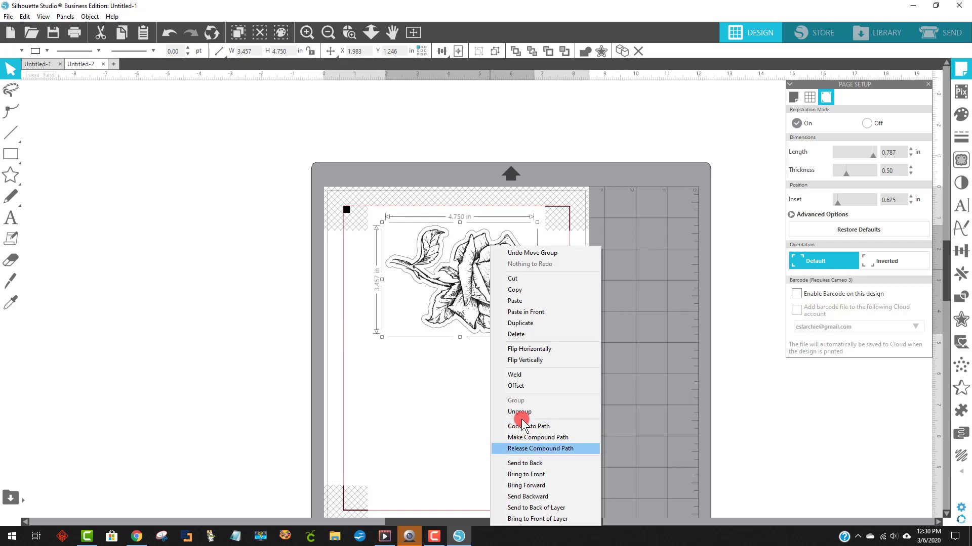
click(521, 323)
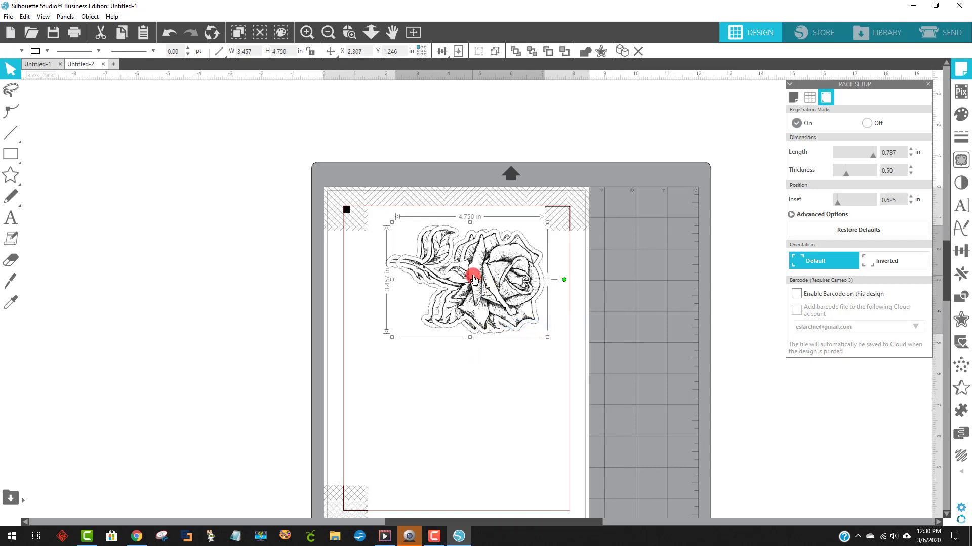
drag(473, 277, 459, 440)
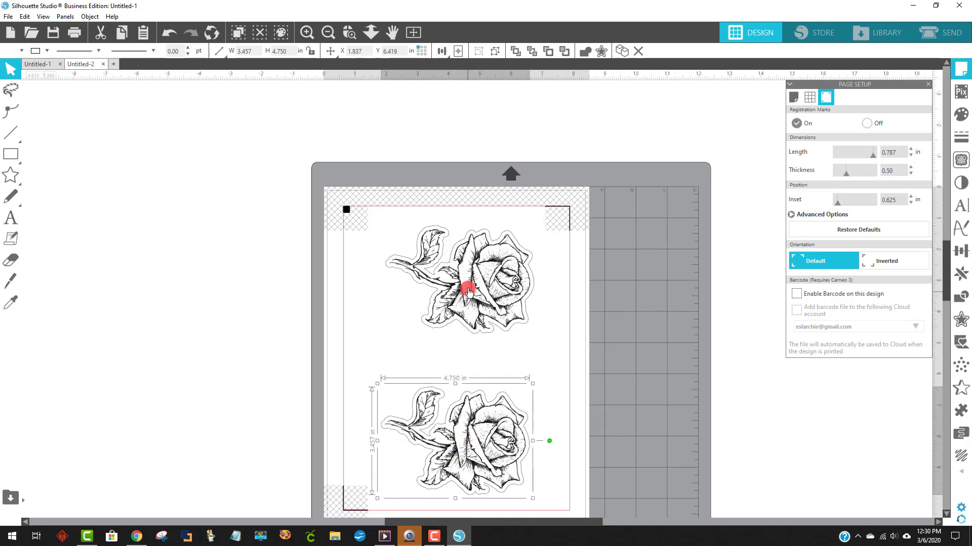
drag(467, 283, 462, 294)
click(480, 364)
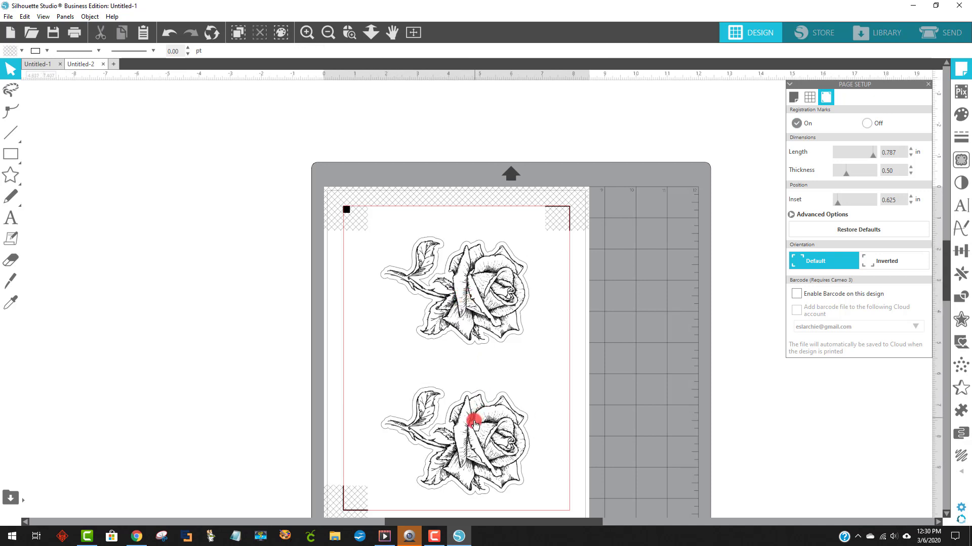
drag(476, 425, 477, 420)
click(612, 353)
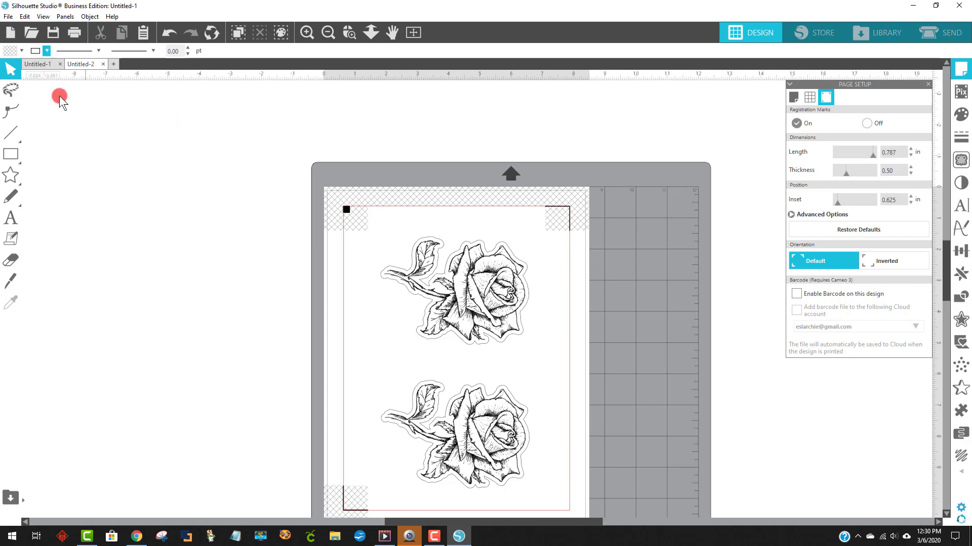
Step: Print one copy of the current page, with its registration marks, on the WF-7720 Series printer
click(8, 17)
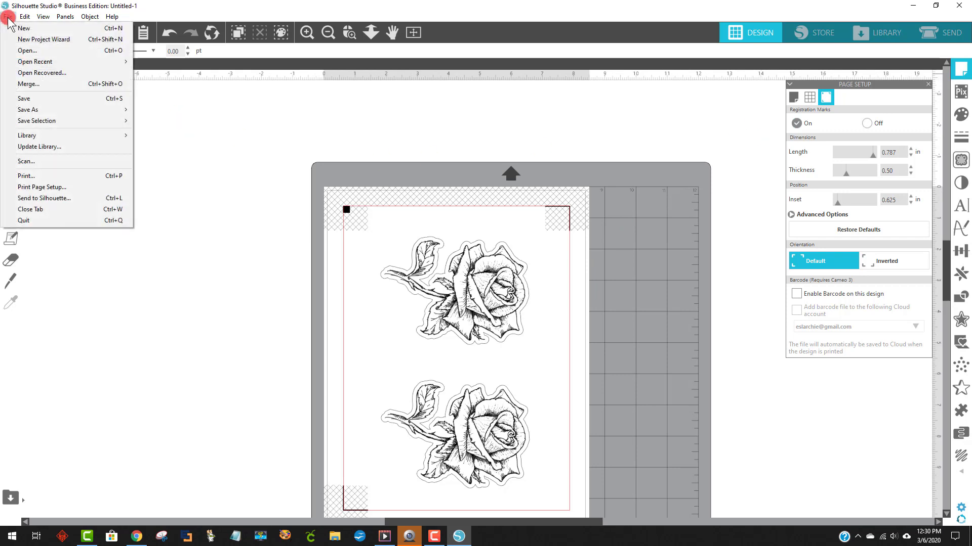
click(126, 177)
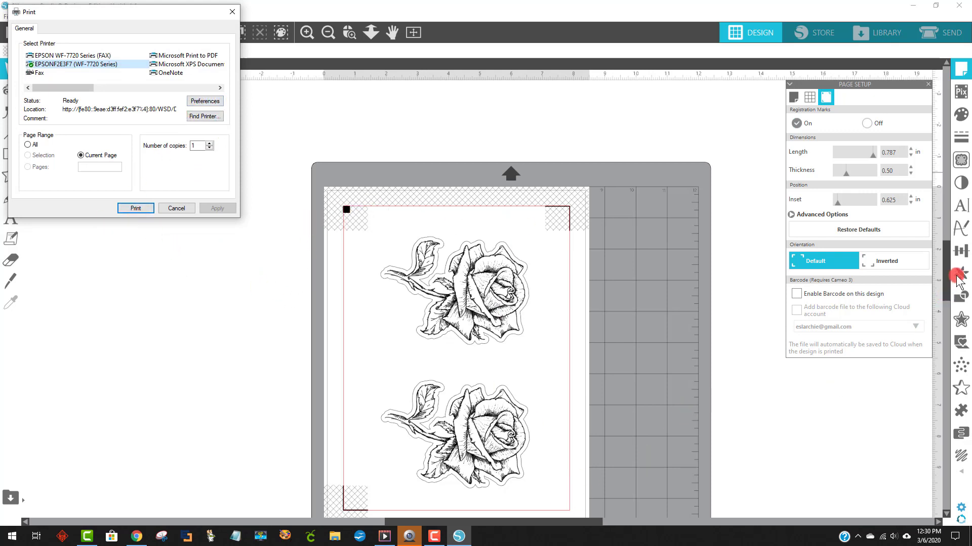
click(943, 258)
click(136, 208)
Step: Prepare the page for sending to the cutter, select both rose groups and set them to Cut Edge
scroll(759, 175, down, 1)
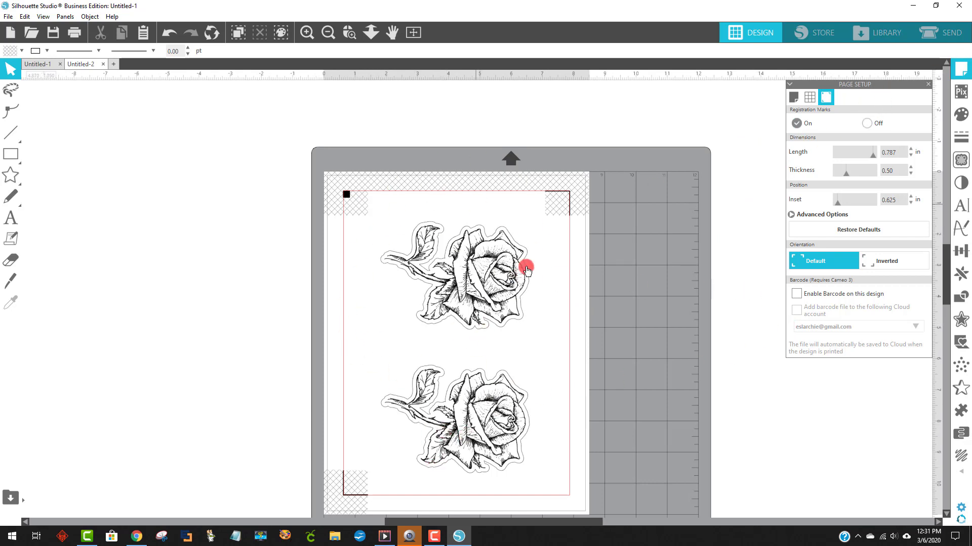
click(950, 45)
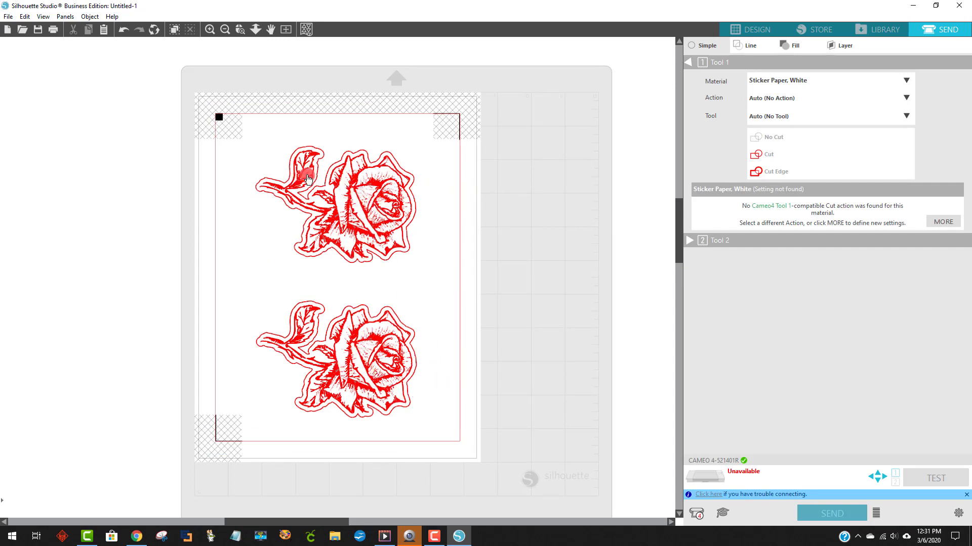
drag(309, 166, 468, 460)
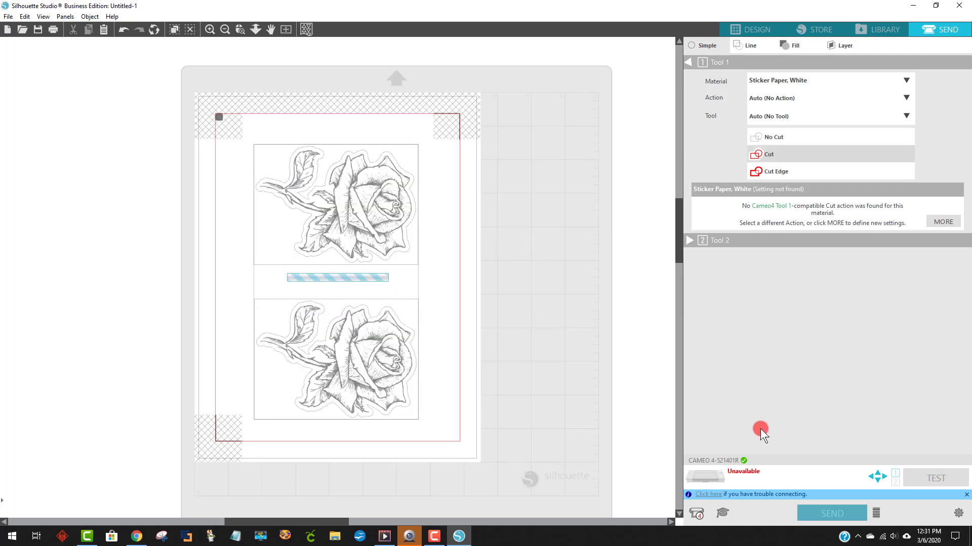
click(800, 172)
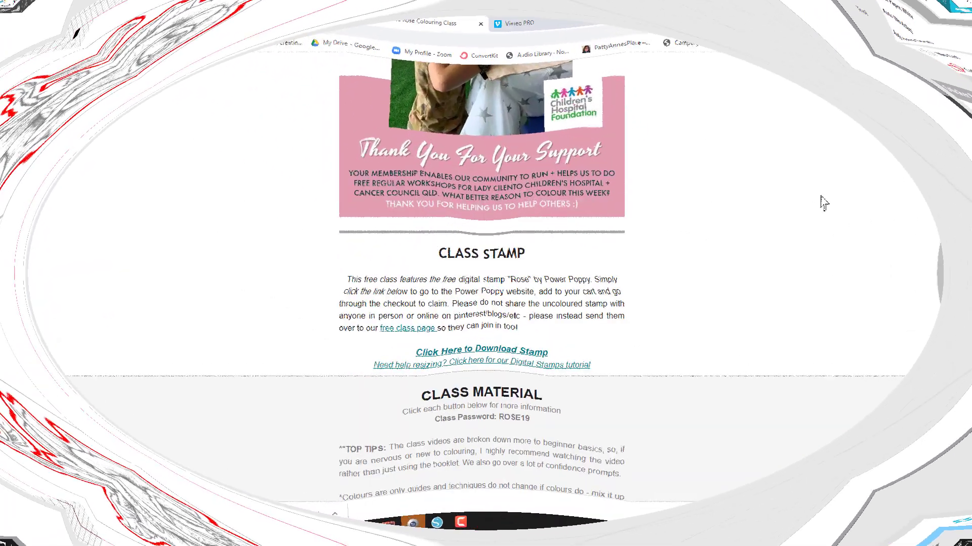
Step: In Chrome, look through the Free Rose Colouring Class page's stamp and material sections, and open the downloaded Chapter 2 video
scroll(818, 207, up, 15)
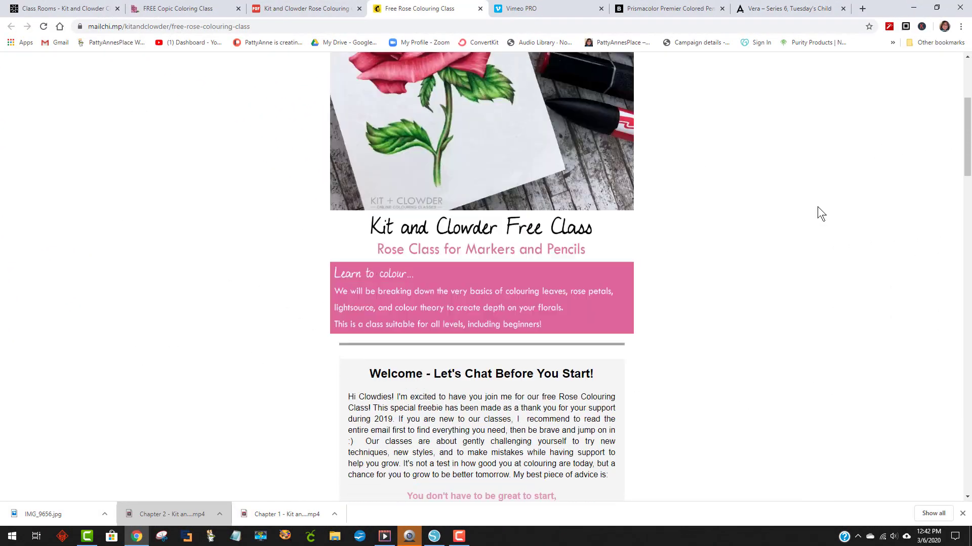
scroll(817, 207, up, 4)
scroll(810, 192, down, 13)
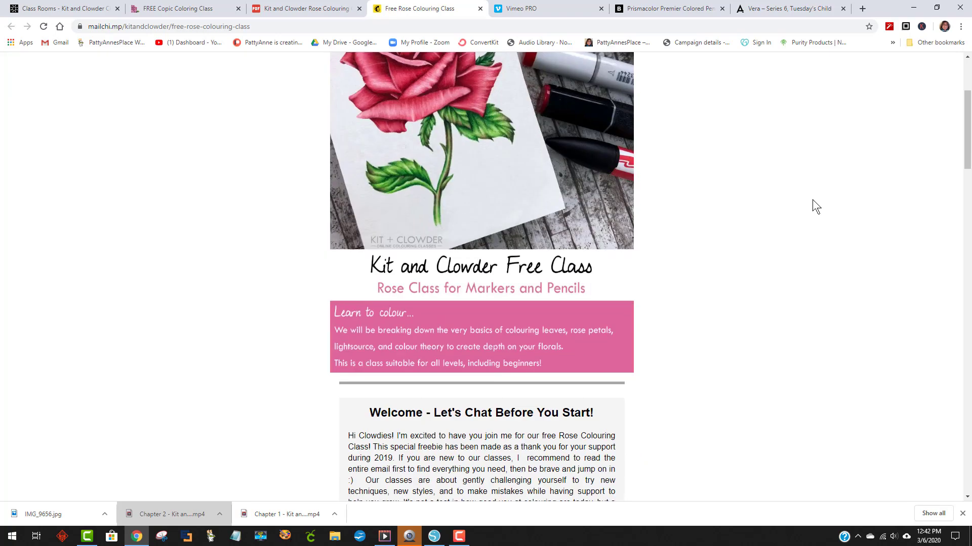
scroll(809, 190, down, 11)
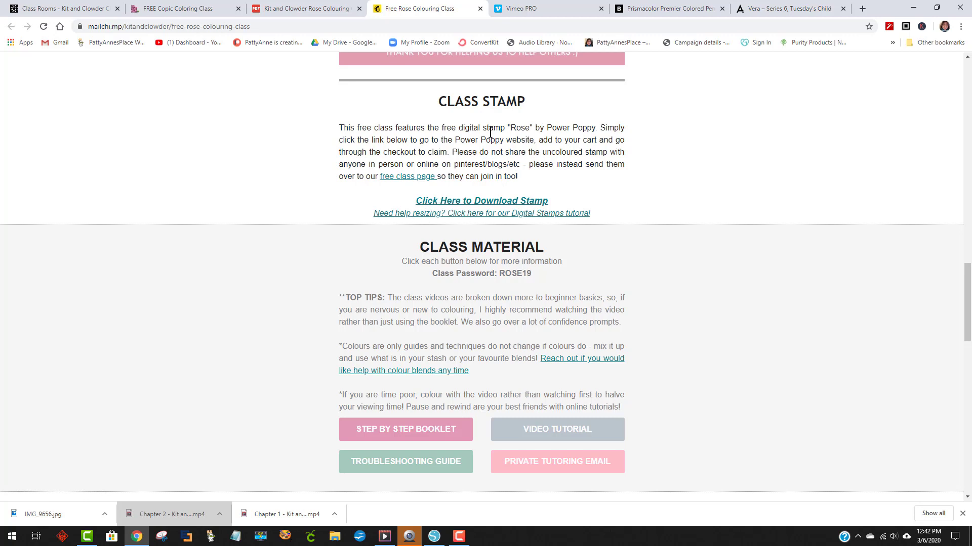
scroll(934, 281, down, 3)
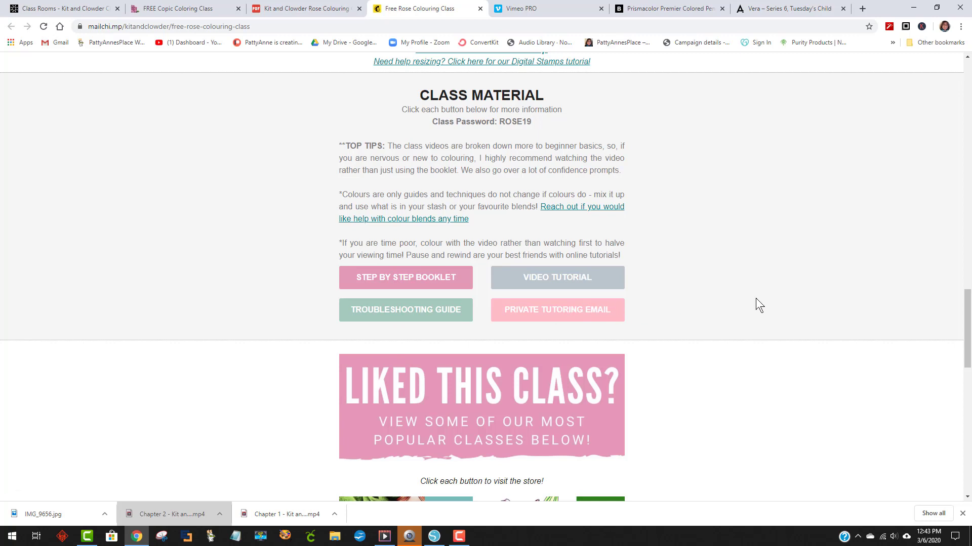
scroll(755, 305, up, 15)
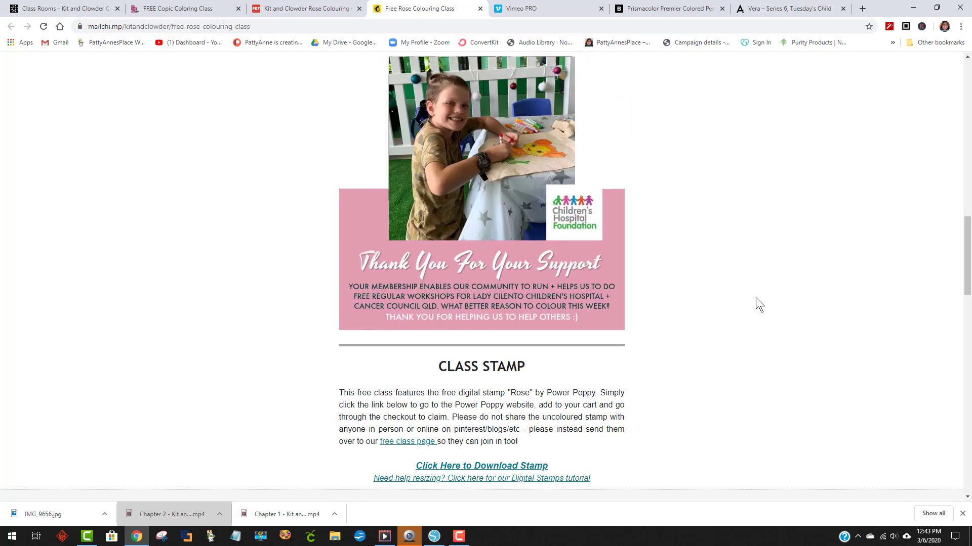
scroll(753, 304, up, 9)
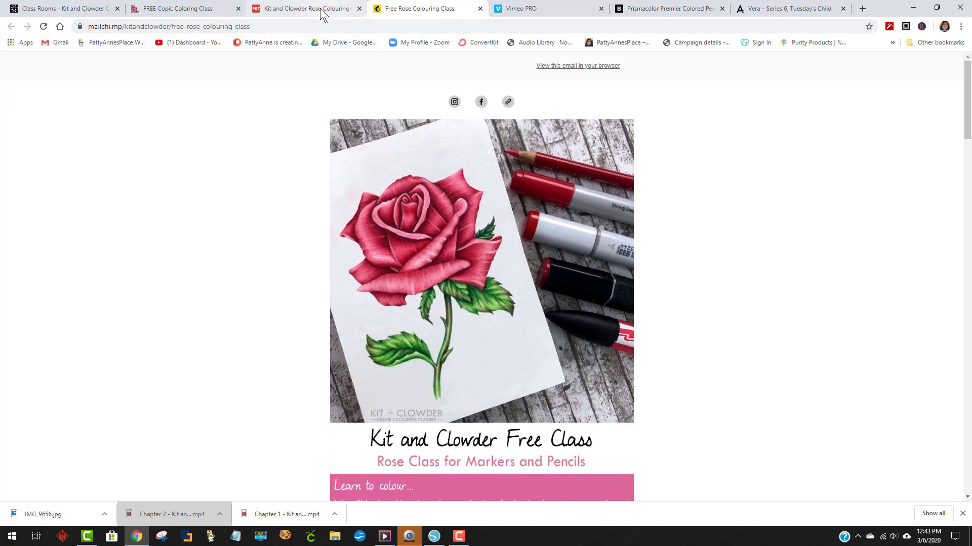
click(166, 513)
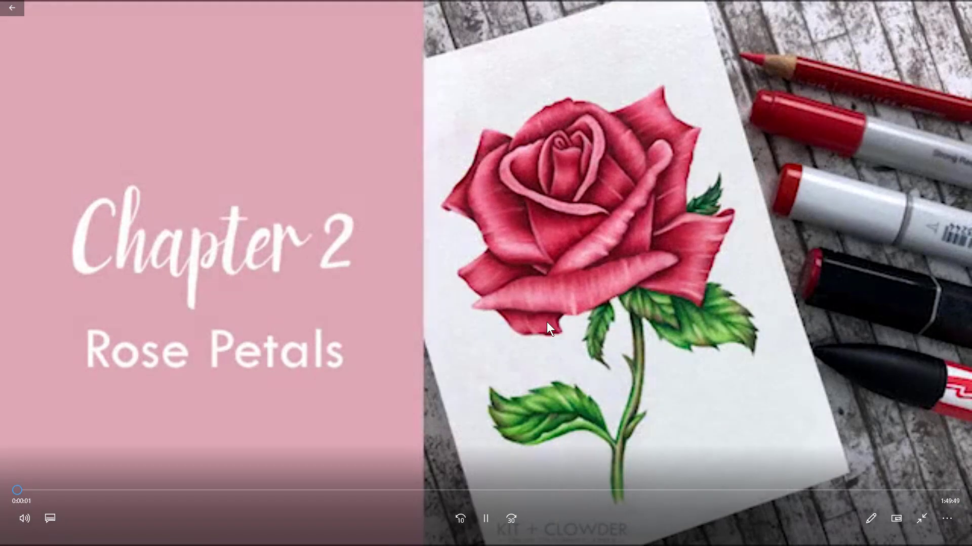